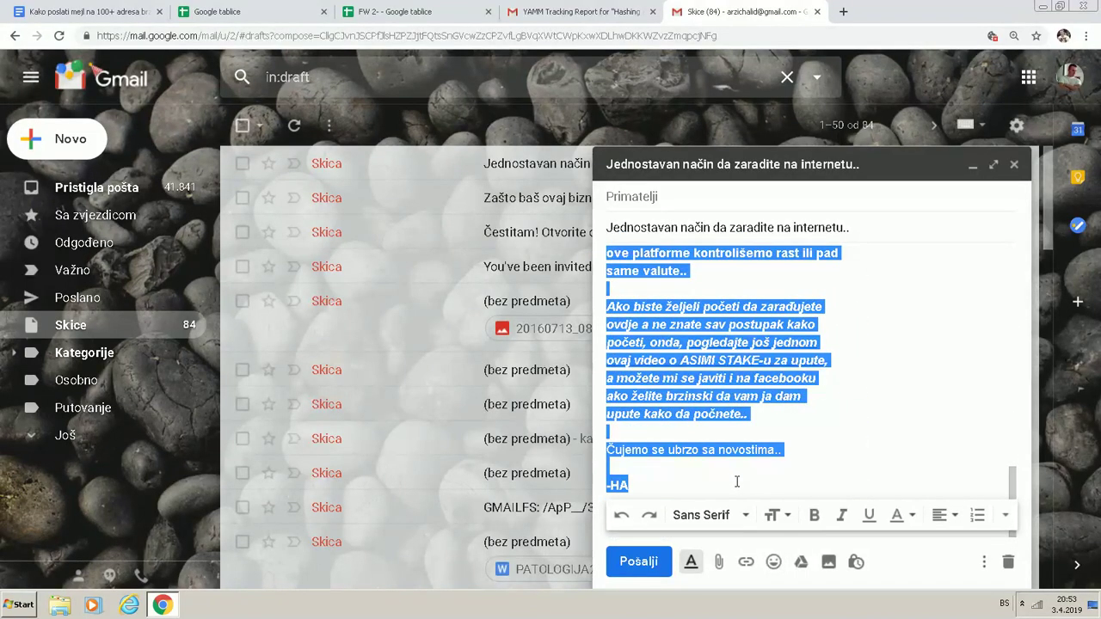
Create a new email message, close the old draft's window, and paste the copied text into the new message body.
{"action": "left_click", "coordinate": [99, 142]}
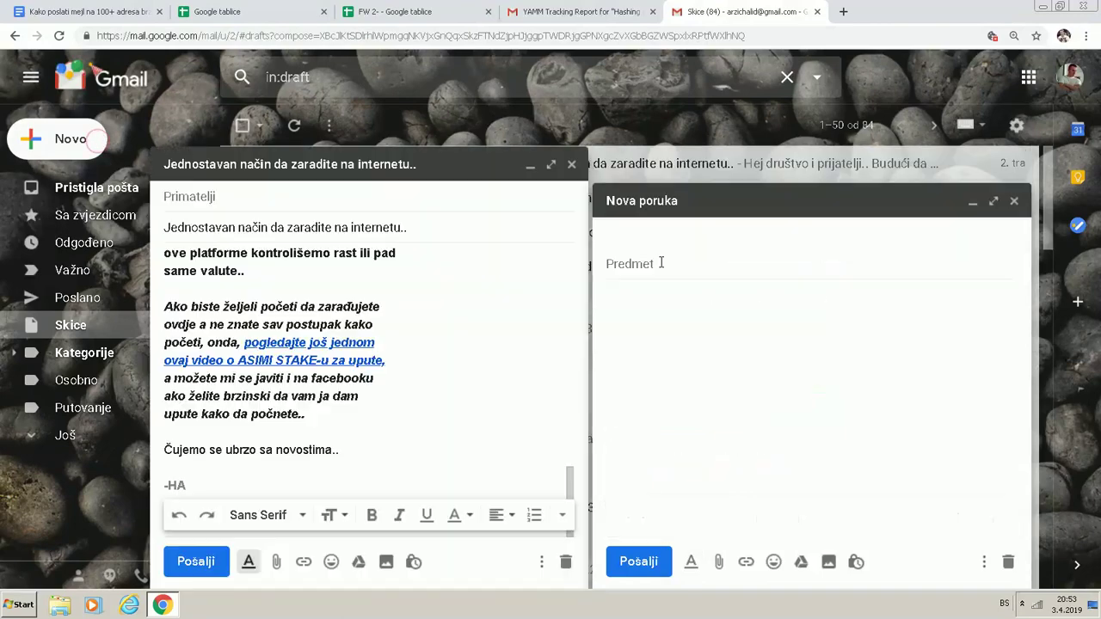
{"action": "left_click", "coordinate": [571, 165]}
{"action": "left_click", "coordinate": [693, 312]}
{"action": "key", "text": "ctrl+v"}
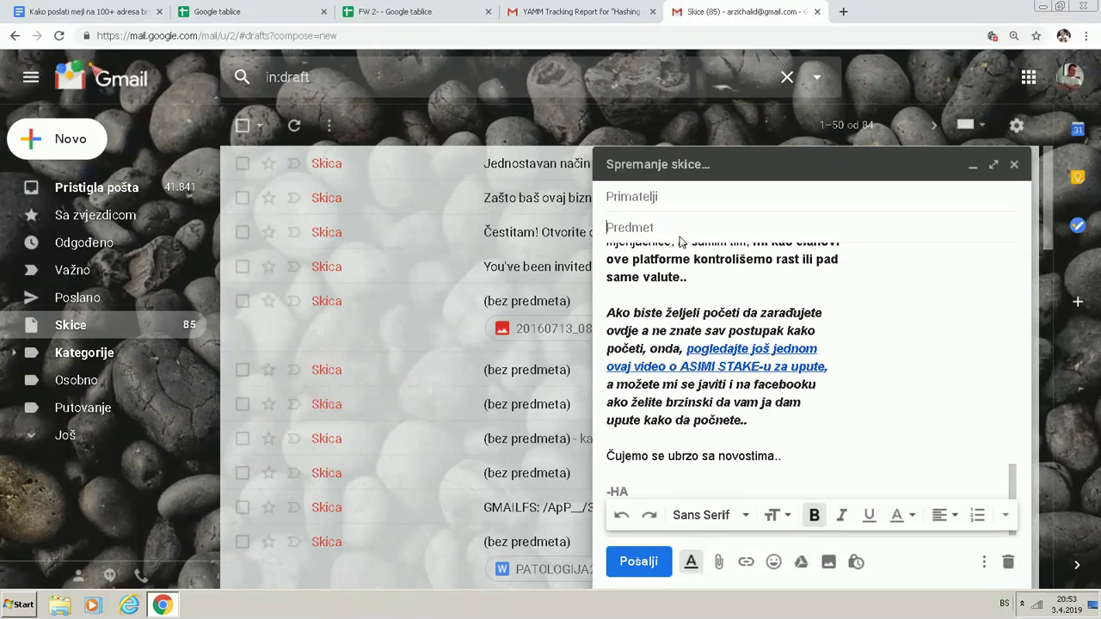
Set the new message's subject to "Veoma lako do zarade na internetu.." and minimize the draft.
{"action": "type", "text": "Veoma lako"}
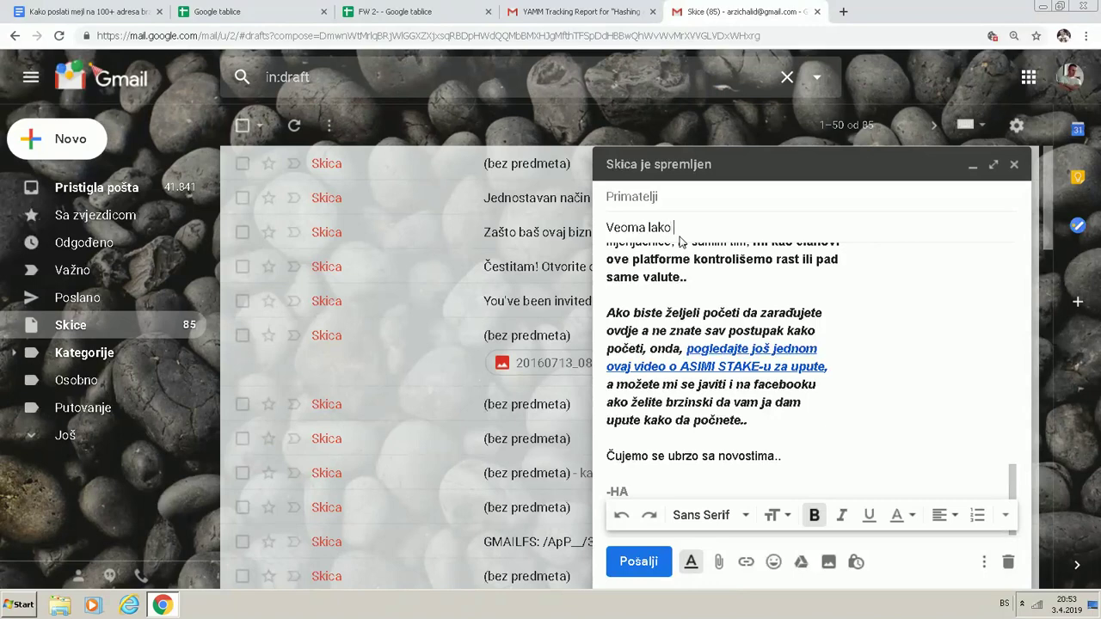
{"action": "type", "text": " do zarade na internetu.."}
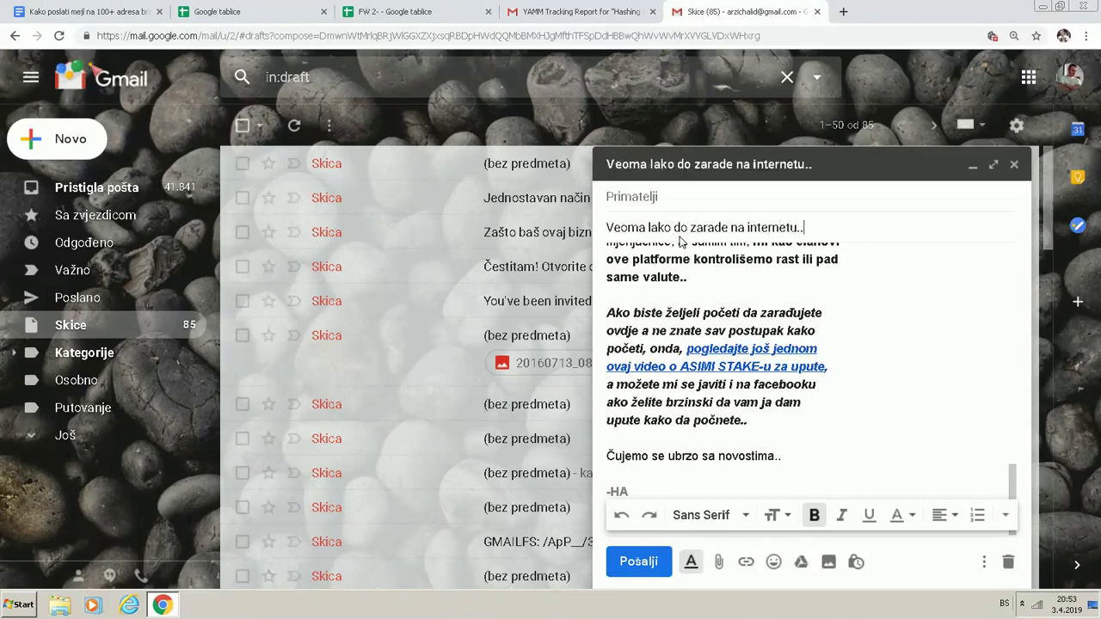
{"action": "left_click", "coordinate": [877, 323]}
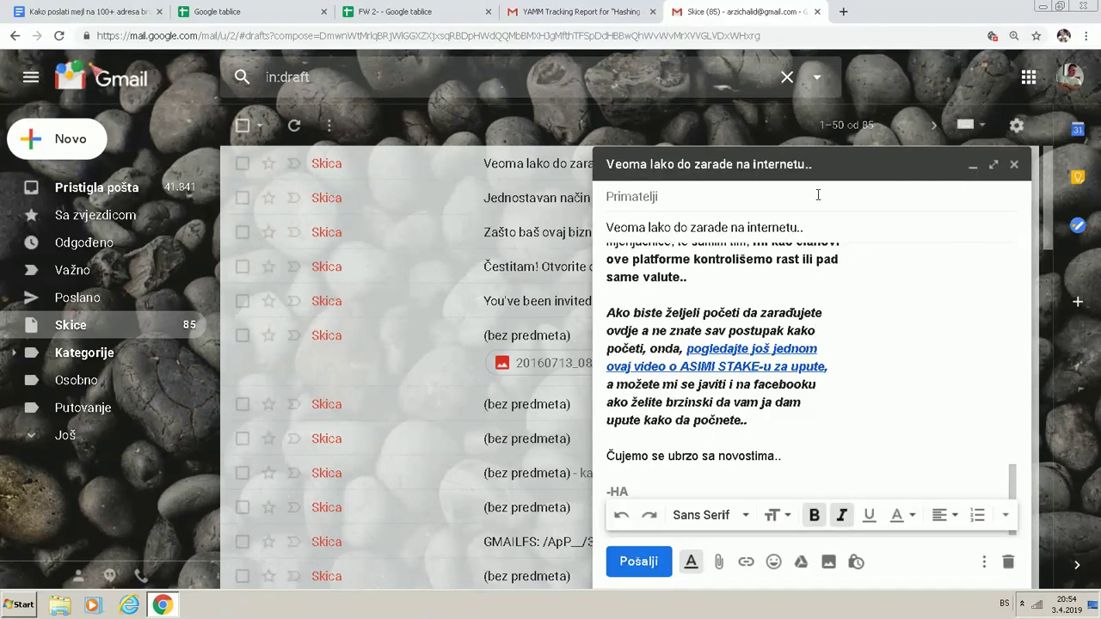
{"action": "left_click", "coordinate": [974, 166]}
Switch to the FW 2- spreadsheet in Google Sheets and close its add-ons window.
{"action": "left_click", "coordinate": [287, 8]}
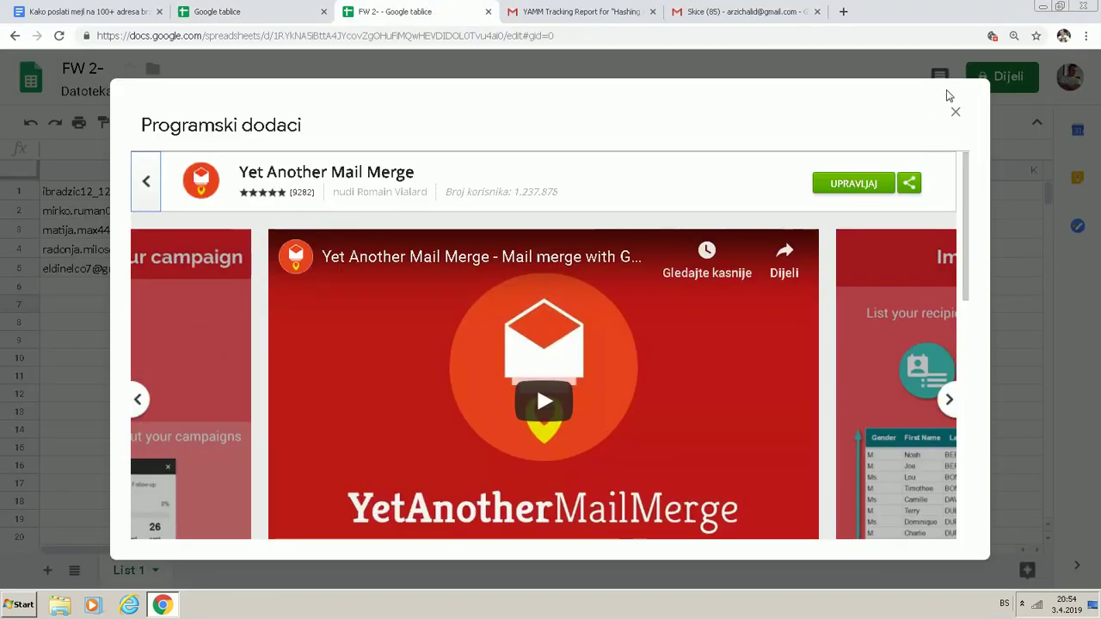
{"action": "left_click", "coordinate": [955, 112]}
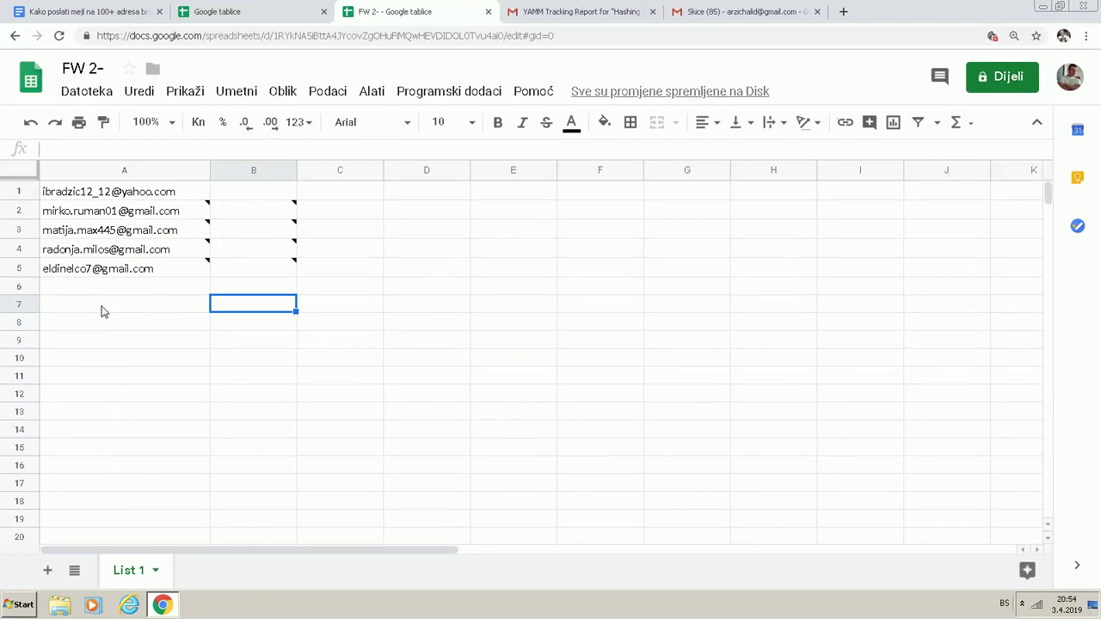
{"action": "mouse_move", "coordinate": [127, 269]}
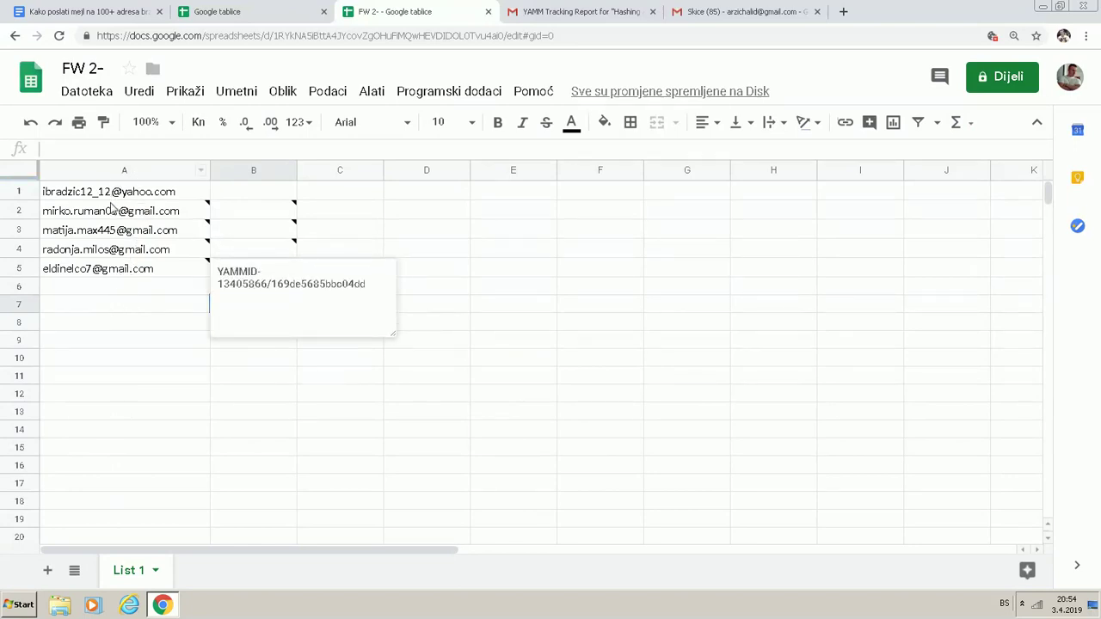
Open the HAS 3 - done spreadsheet and examine the email tracking status beside each recipient in column B.
{"action": "left_click", "coordinate": [242, 9]}
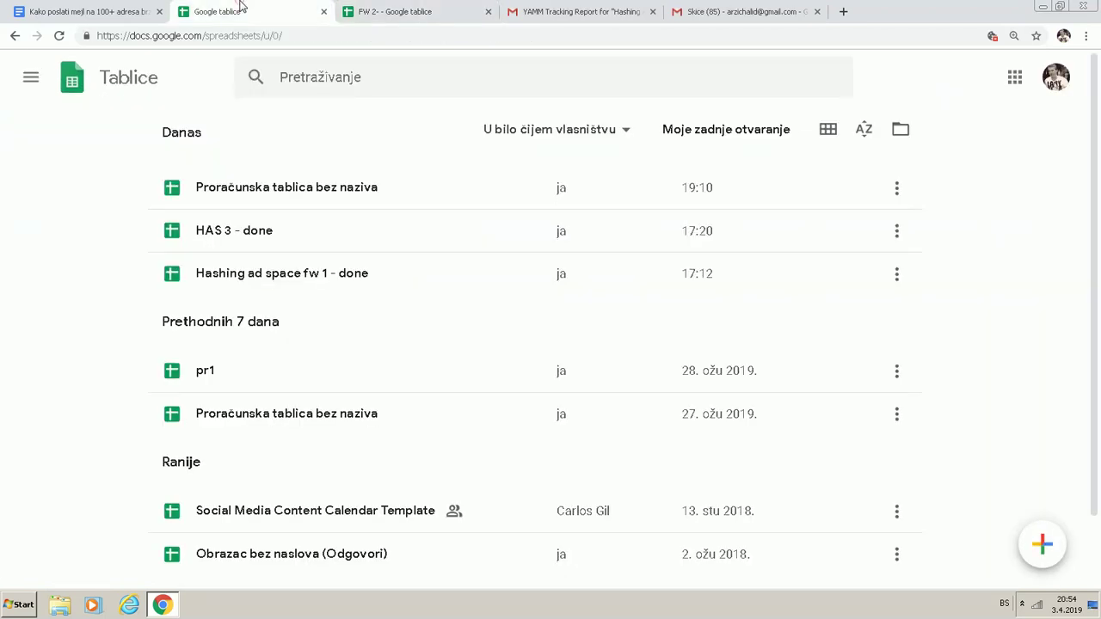
{"action": "left_click", "coordinate": [265, 230]}
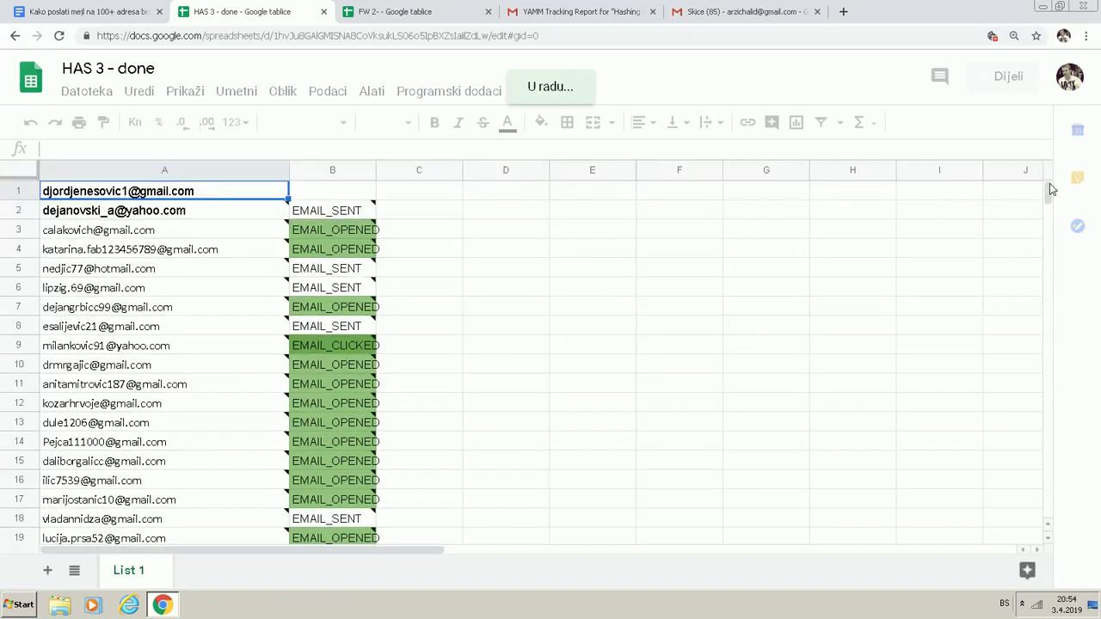
{"action": "scroll", "coordinate": [1049, 191], "scroll_direction": "down", "scroll_amount": 2}
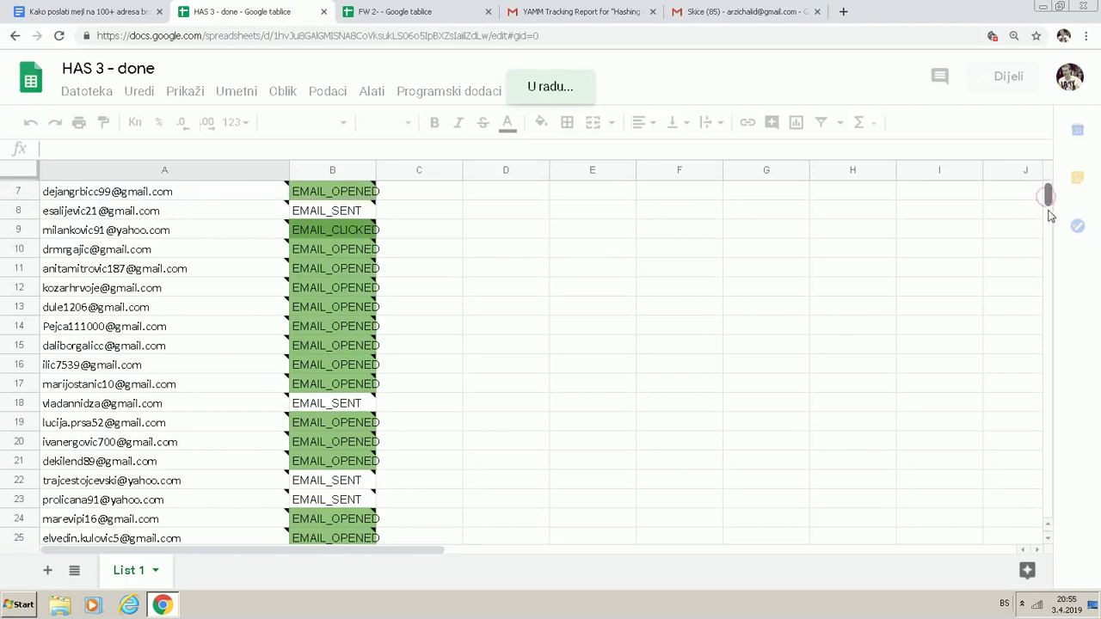
{"action": "left_click", "coordinate": [1049, 198]}
{"action": "left_click_drag", "start_coordinate": [1049, 198], "coordinate": [1048, 213]}
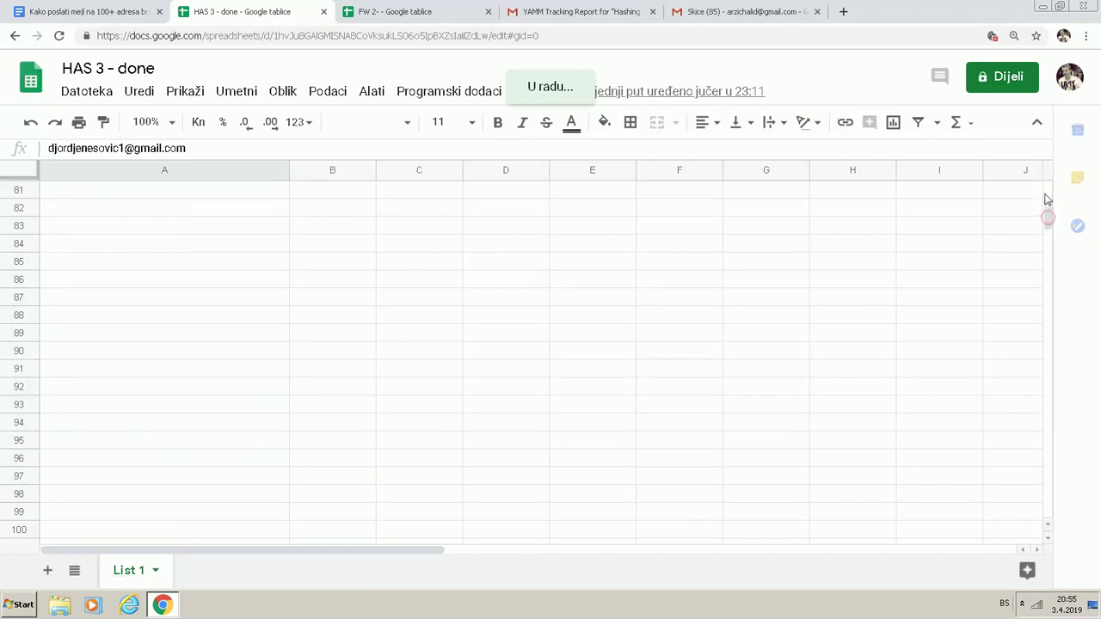
{"action": "left_click_drag", "start_coordinate": [1047, 218], "coordinate": [1048, 198]}
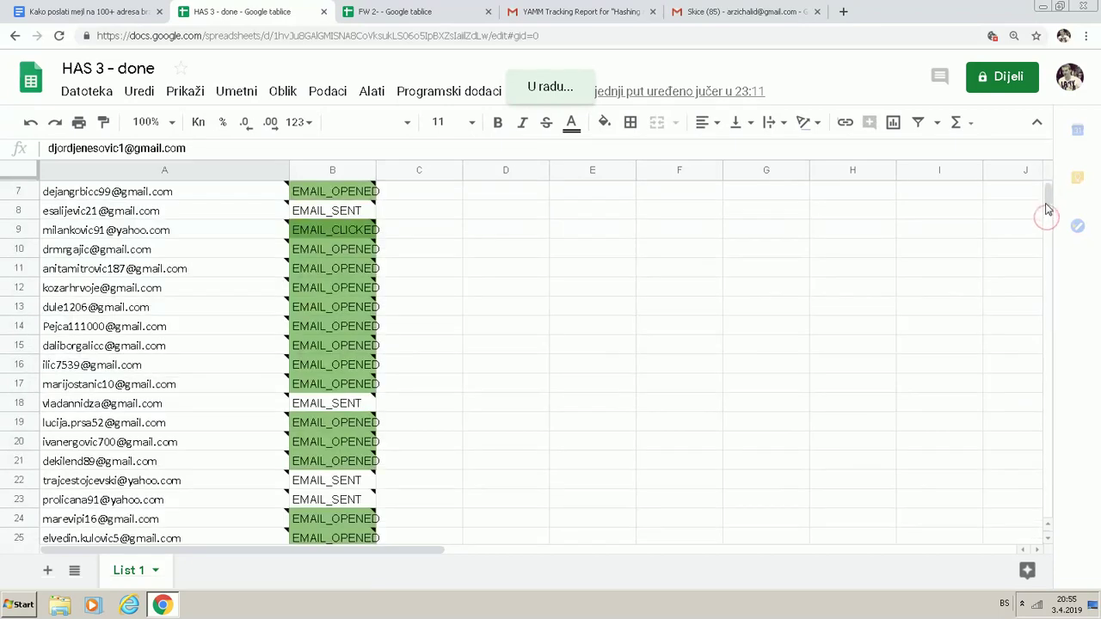
{"action": "left_click_drag", "start_coordinate": [1048, 213], "coordinate": [1042, 177]}
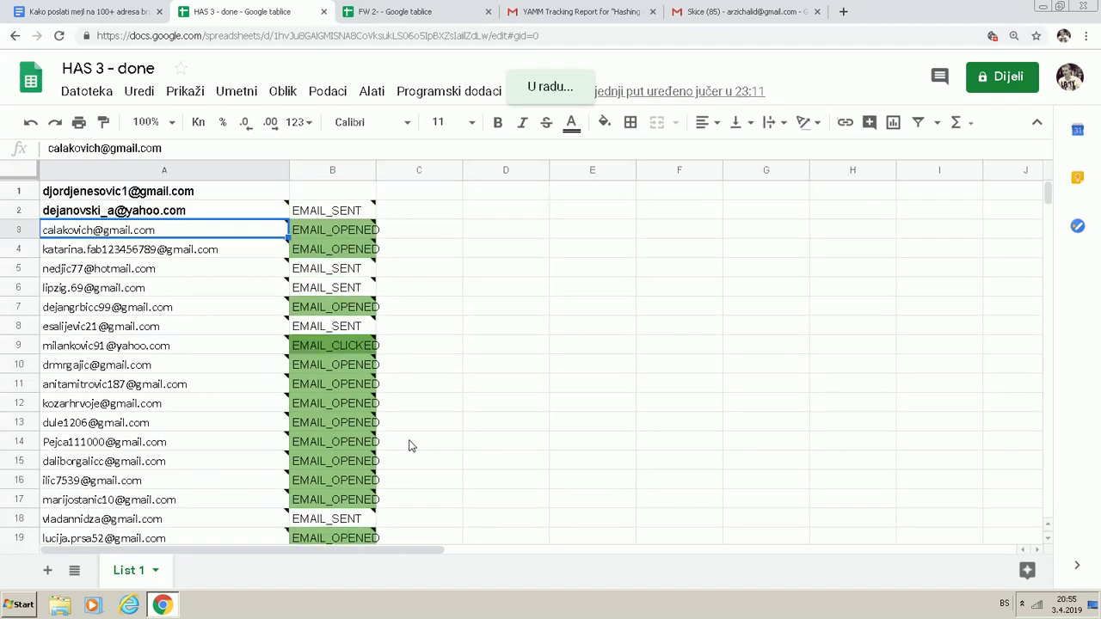
{"action": "mouse_move", "coordinate": [137, 379]}
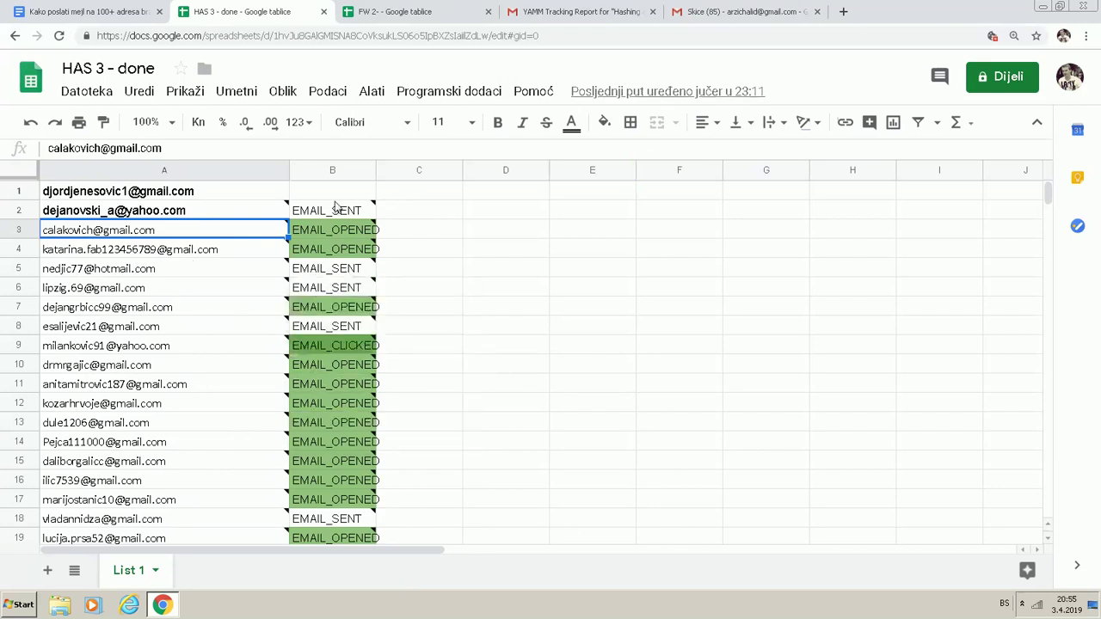
Close the HAS 3 - done spreadsheet and select the first empty cell below the FW 2- recipient list, A6.
{"action": "left_click", "coordinate": [417, 9]}
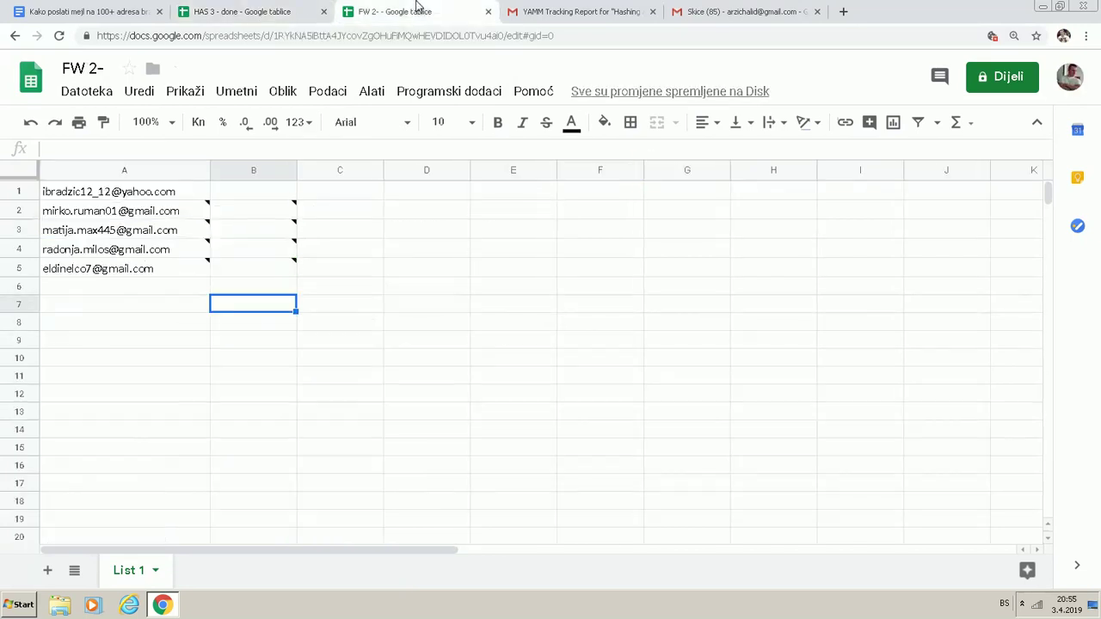
{"action": "left_click", "coordinate": [324, 13]}
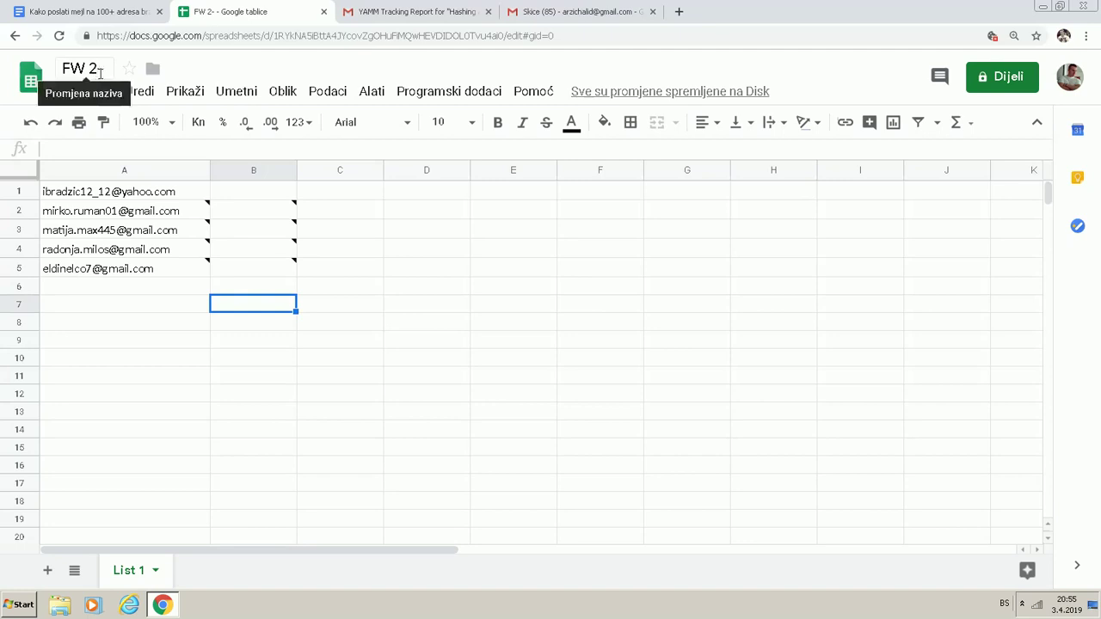
{"action": "left_click", "coordinate": [118, 195]}
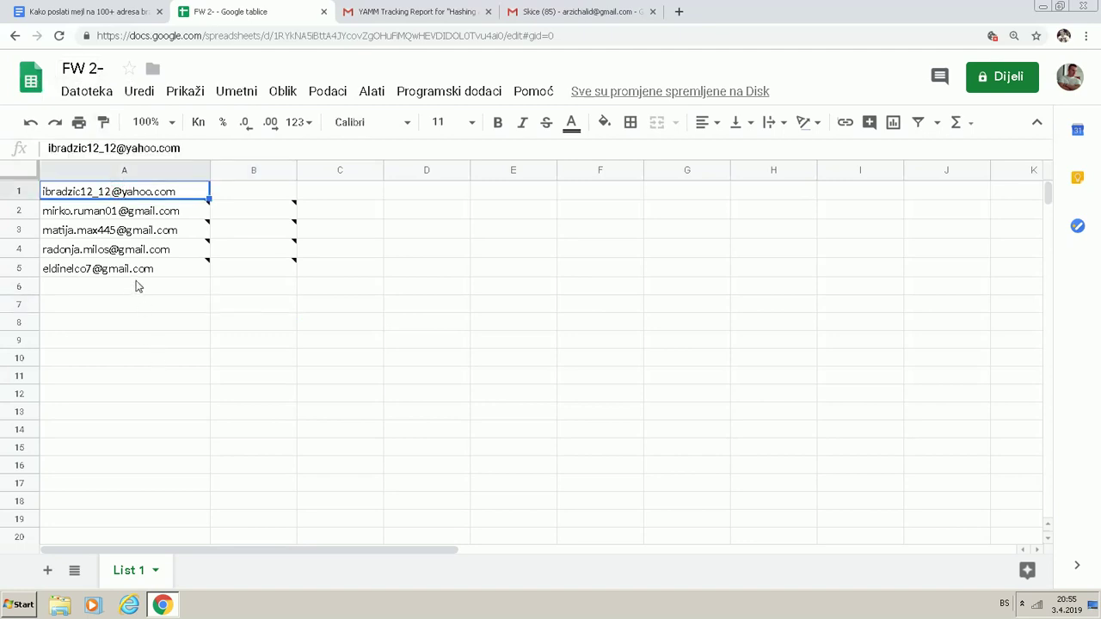
{"action": "left_click", "coordinate": [136, 286]}
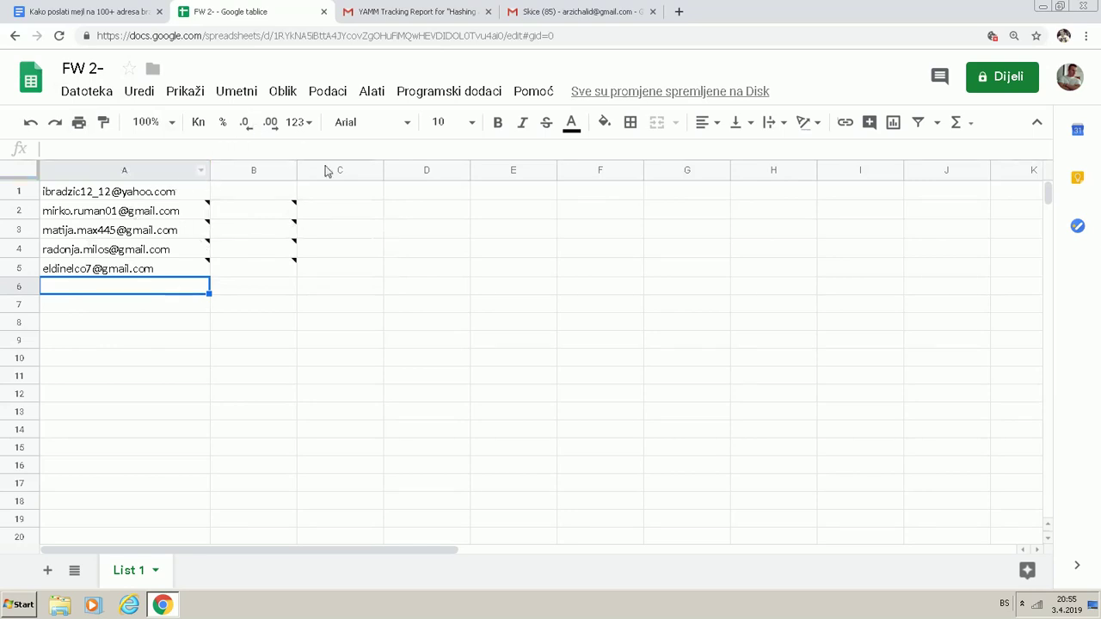
Look up Yet Another Mail Merge in the add-ons store using "yet", and close the store.
{"action": "left_click", "coordinate": [445, 94]}
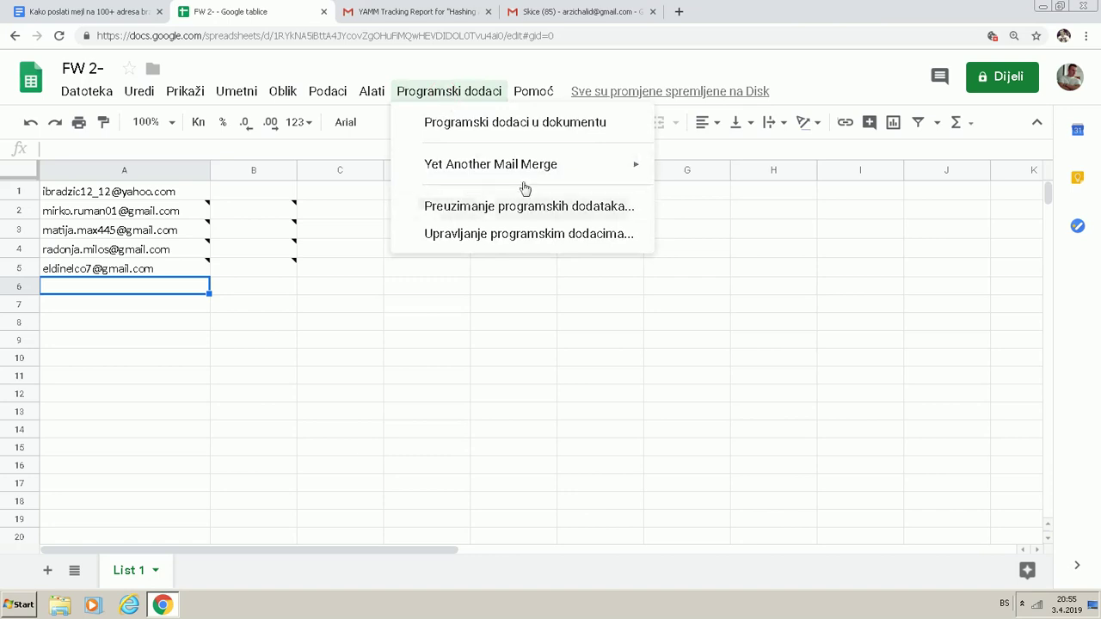
{"action": "mouse_move", "coordinate": [555, 163]}
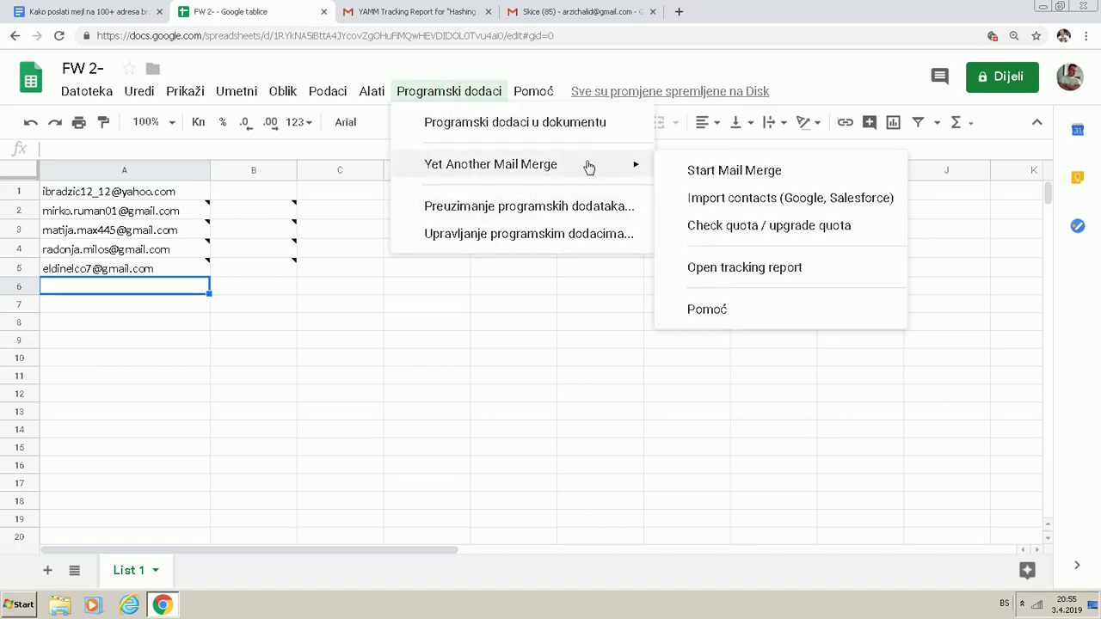
{"action": "left_click", "coordinate": [528, 210]}
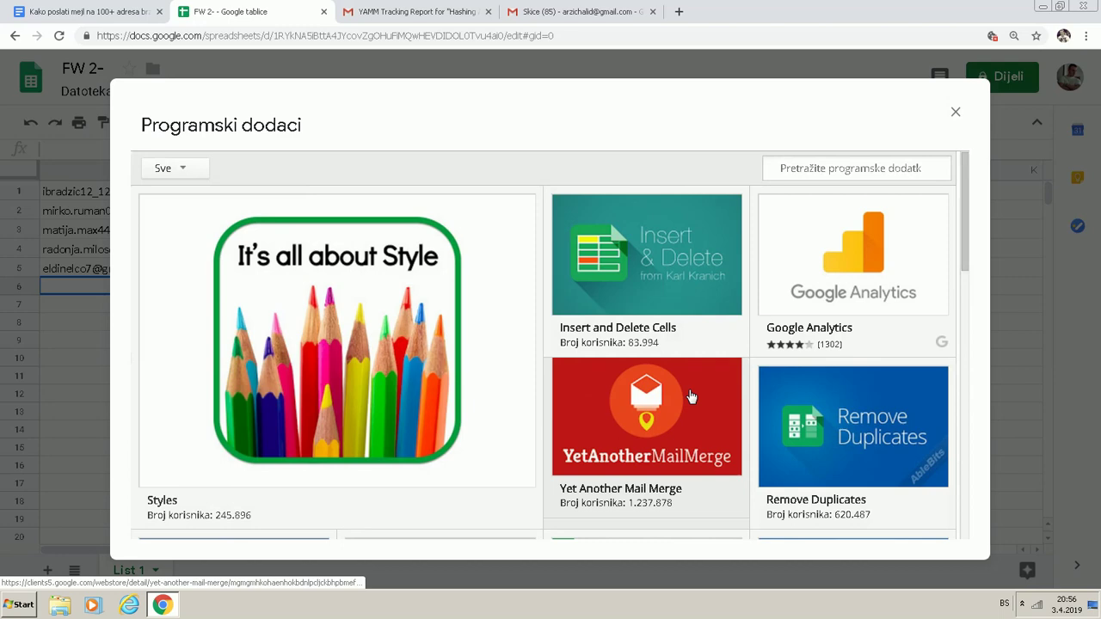
{"action": "type", "text": "yet"}
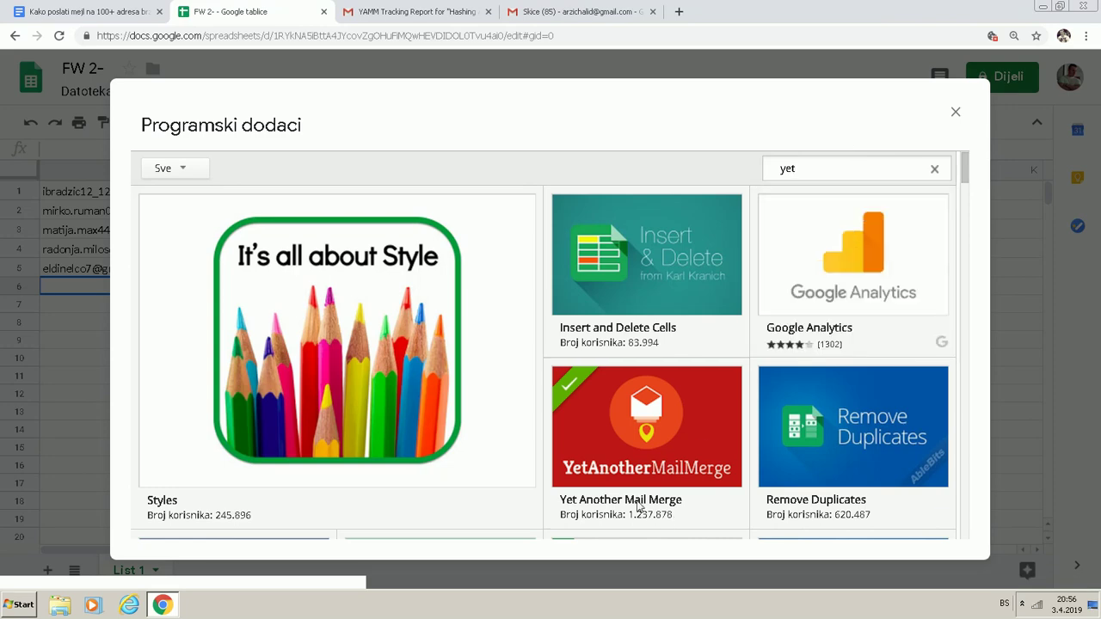
{"action": "left_click", "coordinate": [955, 112]}
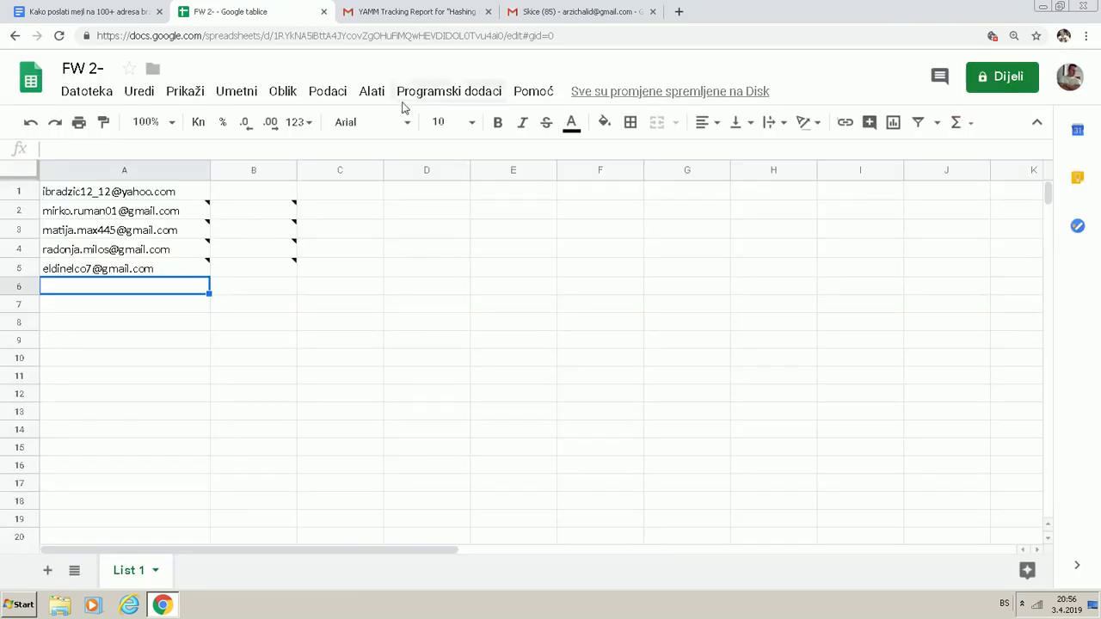
Try to start a mail merge for the FW 2- list with Yet Another Mail Merge, checking the Gmail draft meanwhile.
{"action": "mouse_move", "coordinate": [206, 262]}
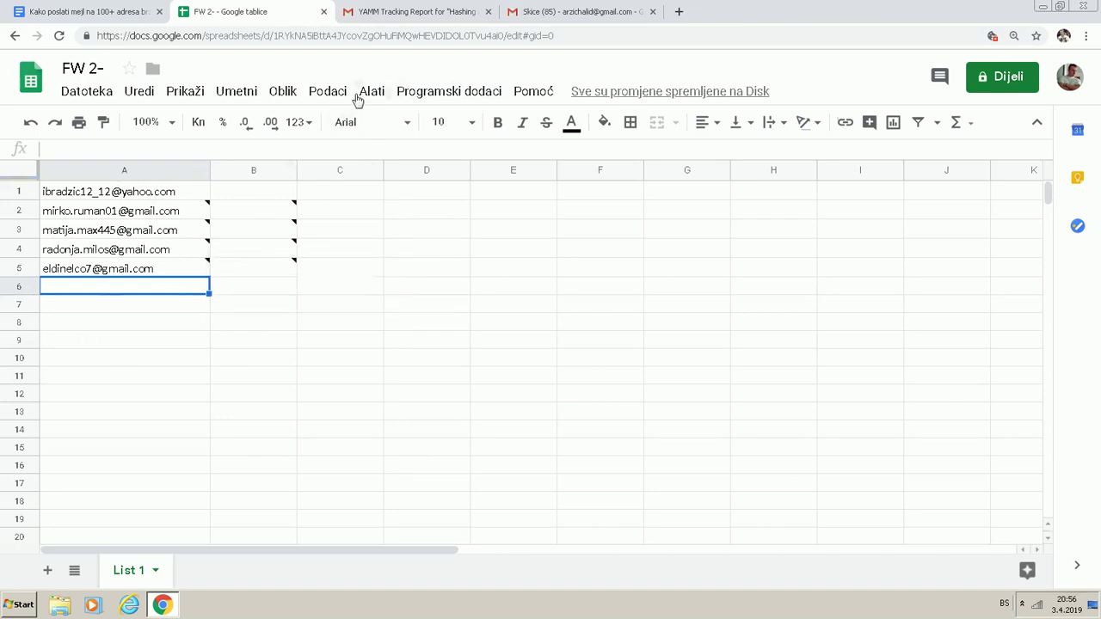
{"action": "left_click", "coordinate": [430, 95]}
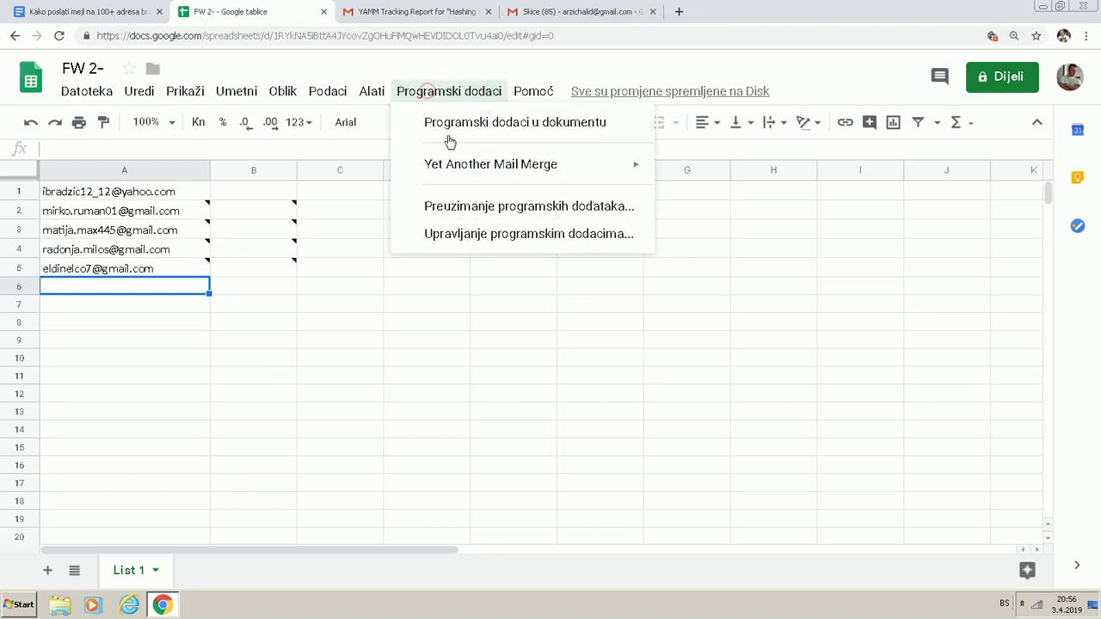
{"action": "mouse_move", "coordinate": [482, 177]}
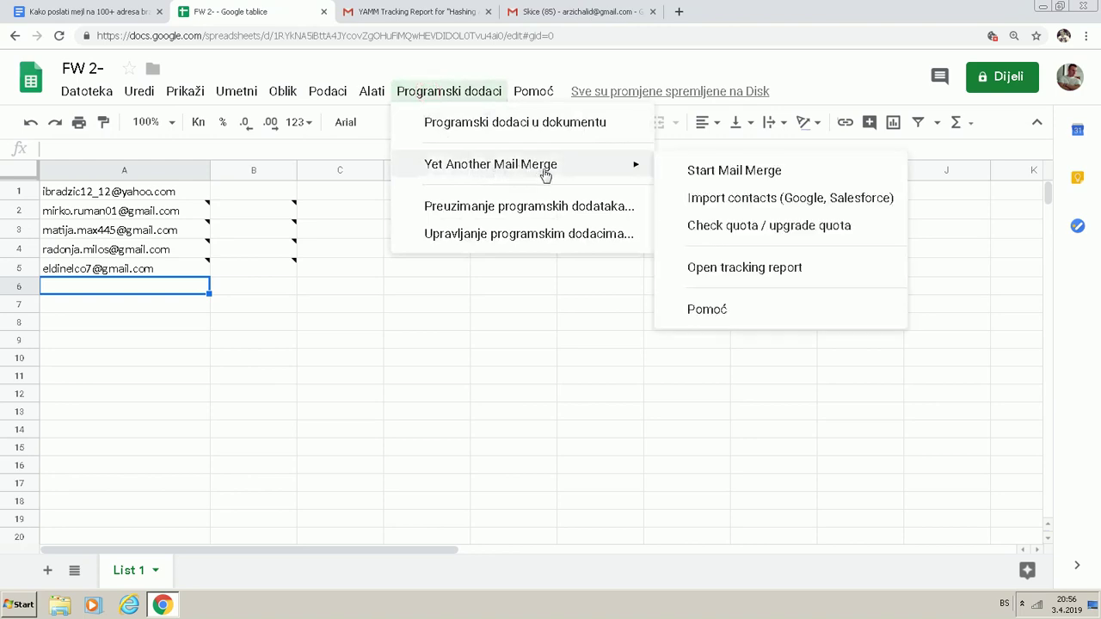
{"action": "left_click", "coordinate": [703, 178]}
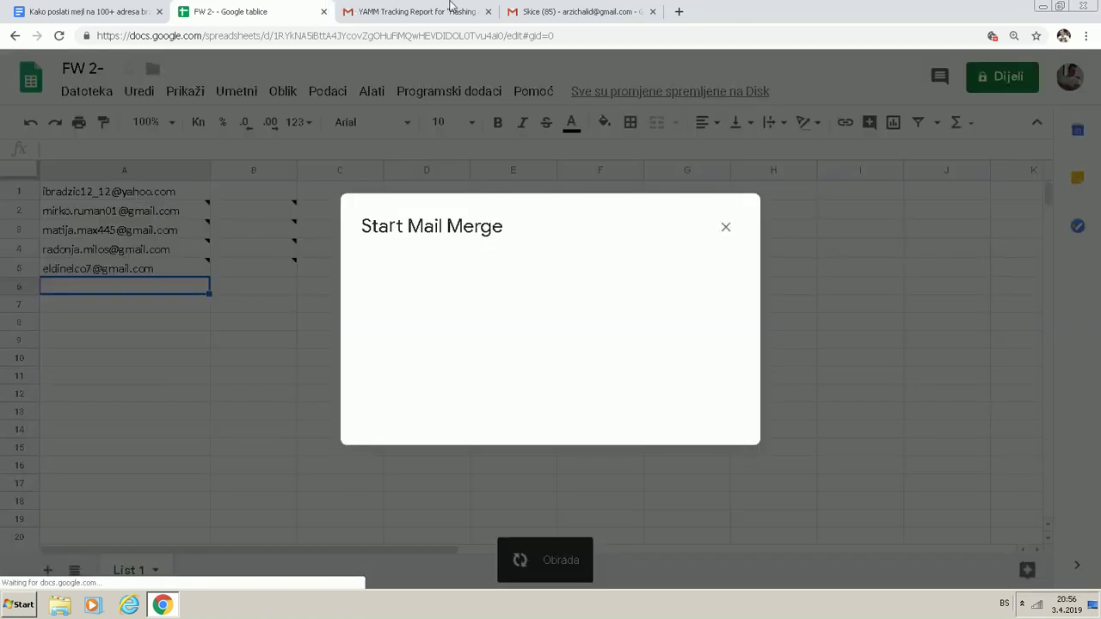
{"action": "left_click", "coordinate": [533, 10]}
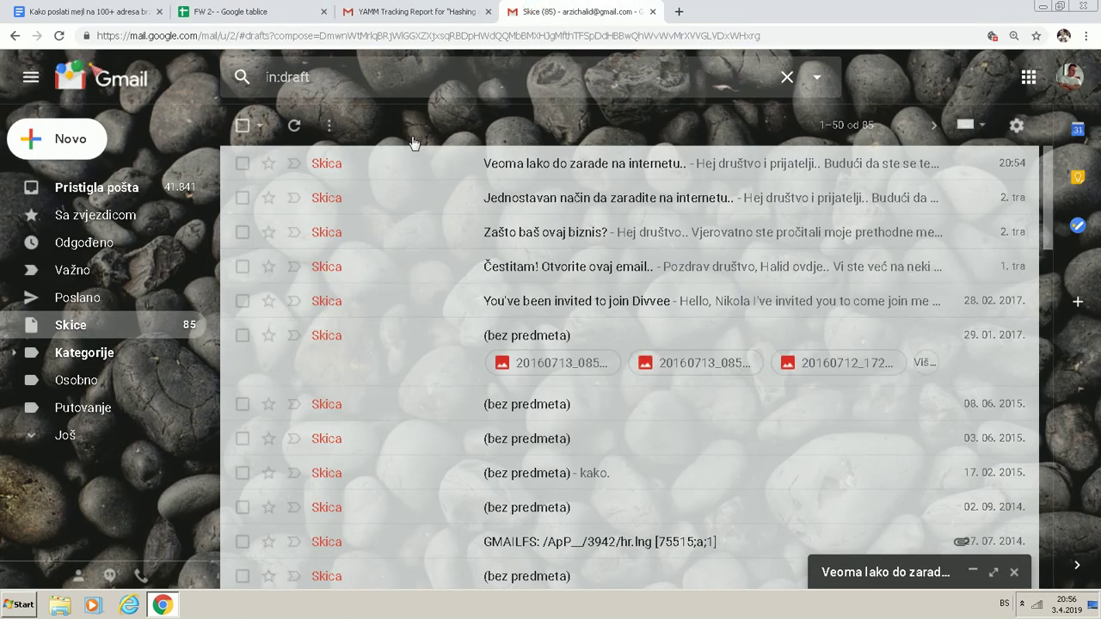
{"action": "left_click", "coordinate": [247, 9]}
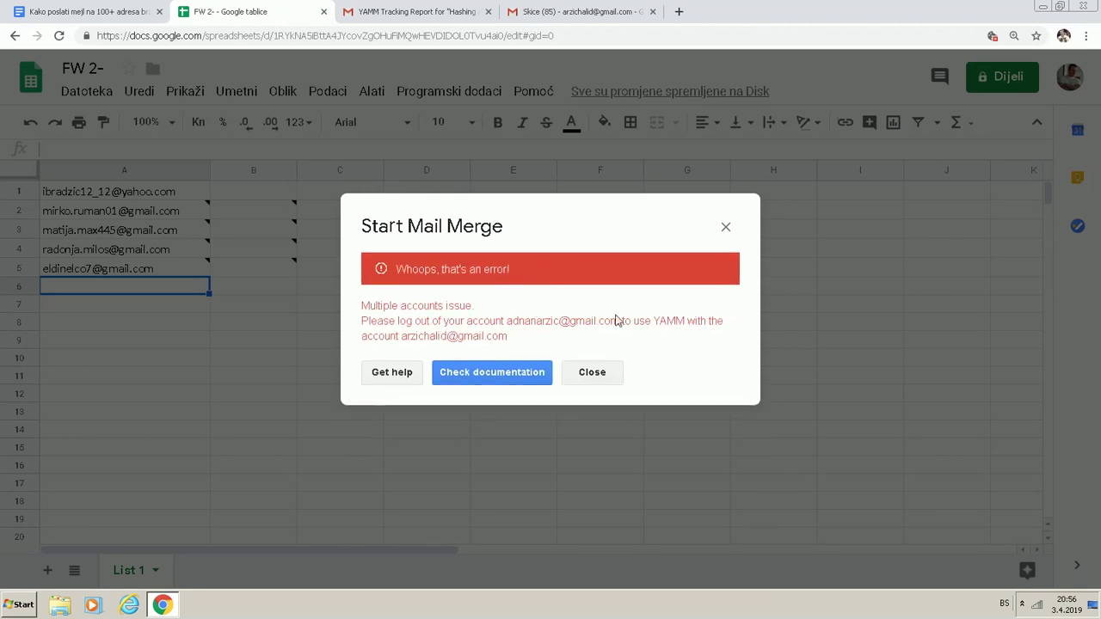
{"action": "left_click", "coordinate": [590, 371]}
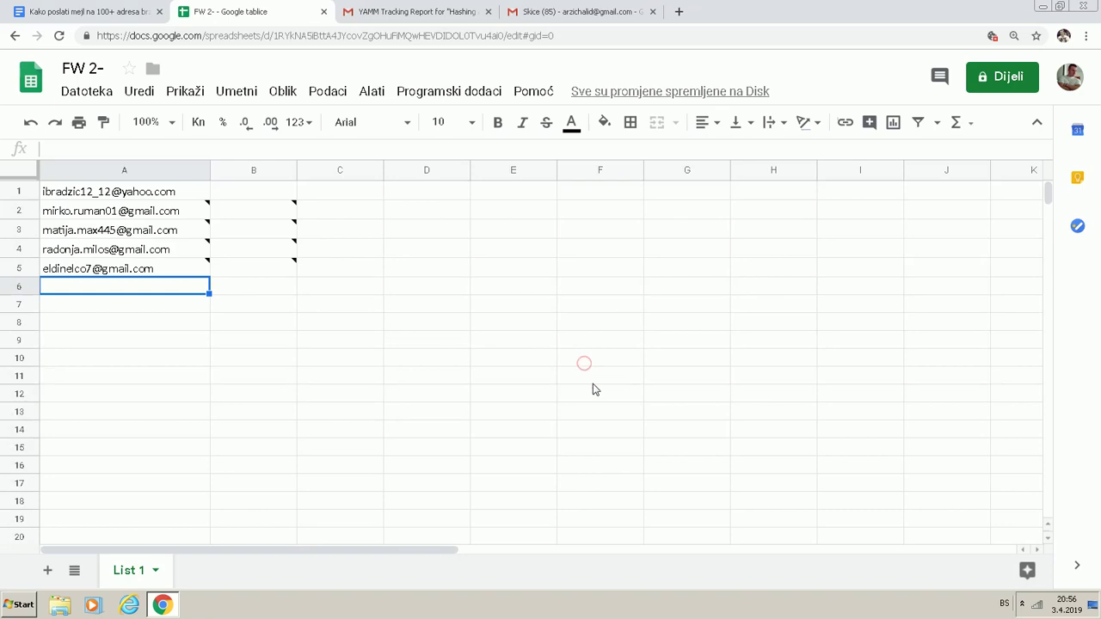
Search for "google sheets" in a new incognito window and open the Google Sheets page for personal use.
{"action": "left_click", "coordinate": [1087, 36]}
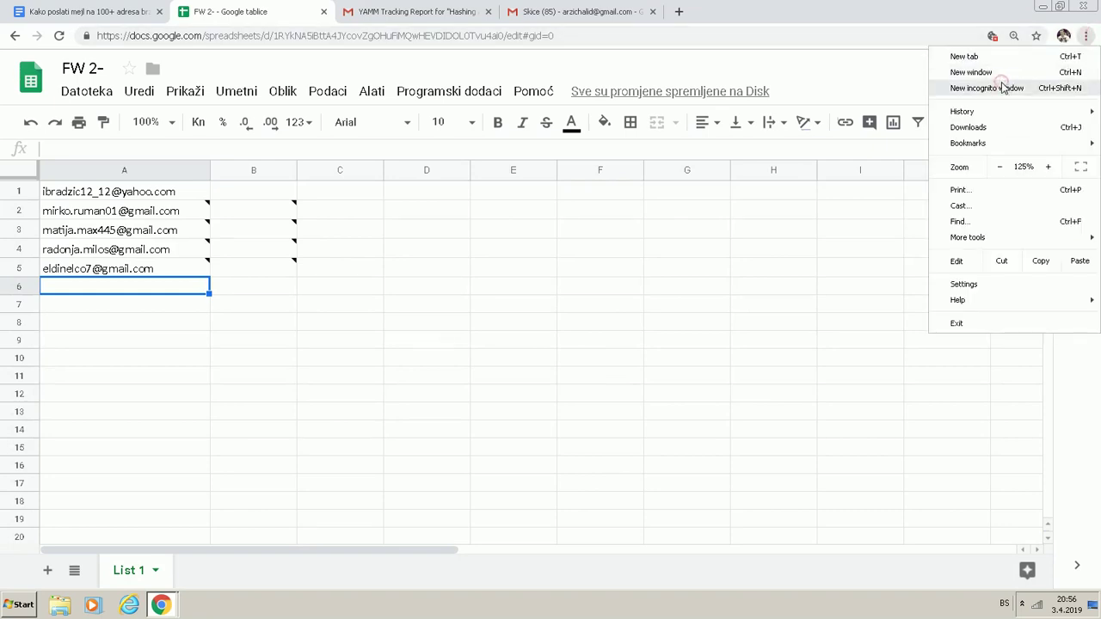
{"action": "left_click", "coordinate": [1001, 86]}
{"action": "type", "text": "goo"}
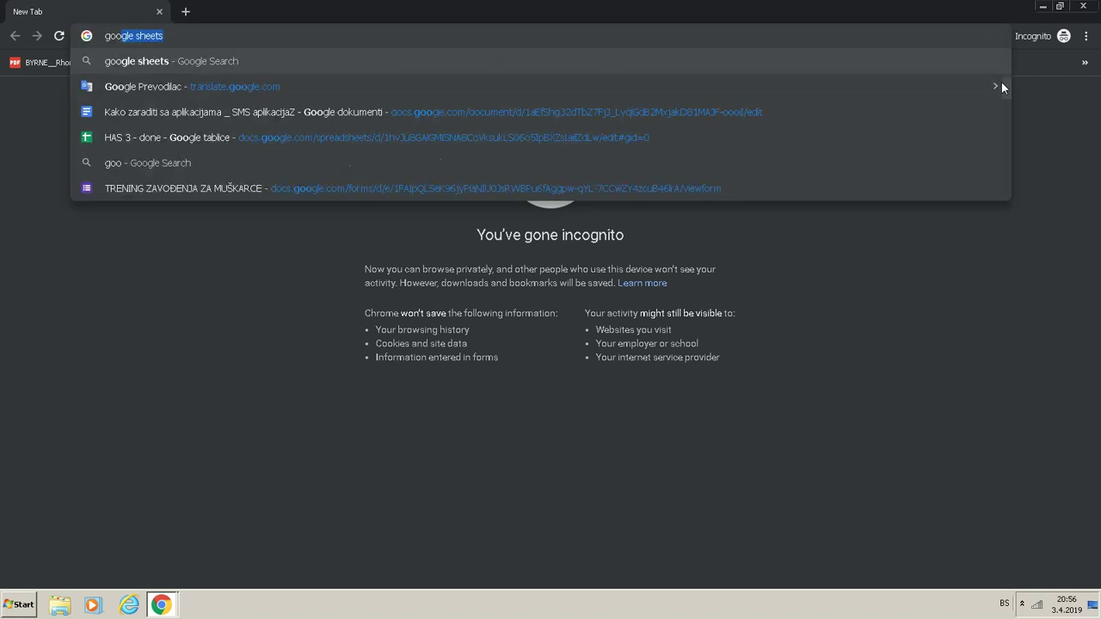
{"action": "key", "text": "Return"}
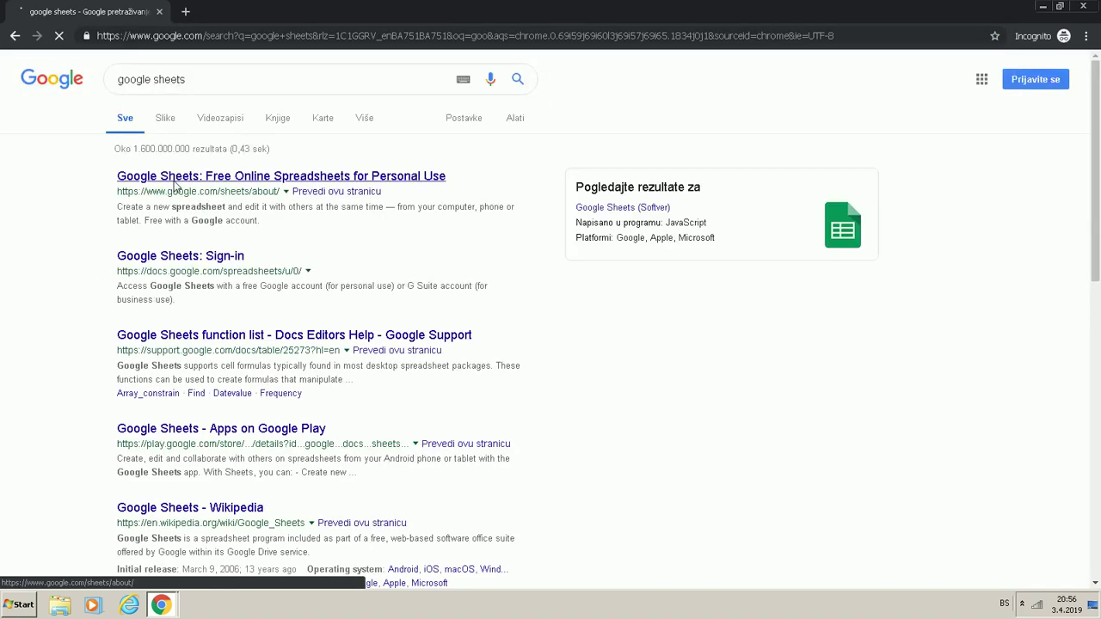
{"action": "left_click", "coordinate": [176, 177]}
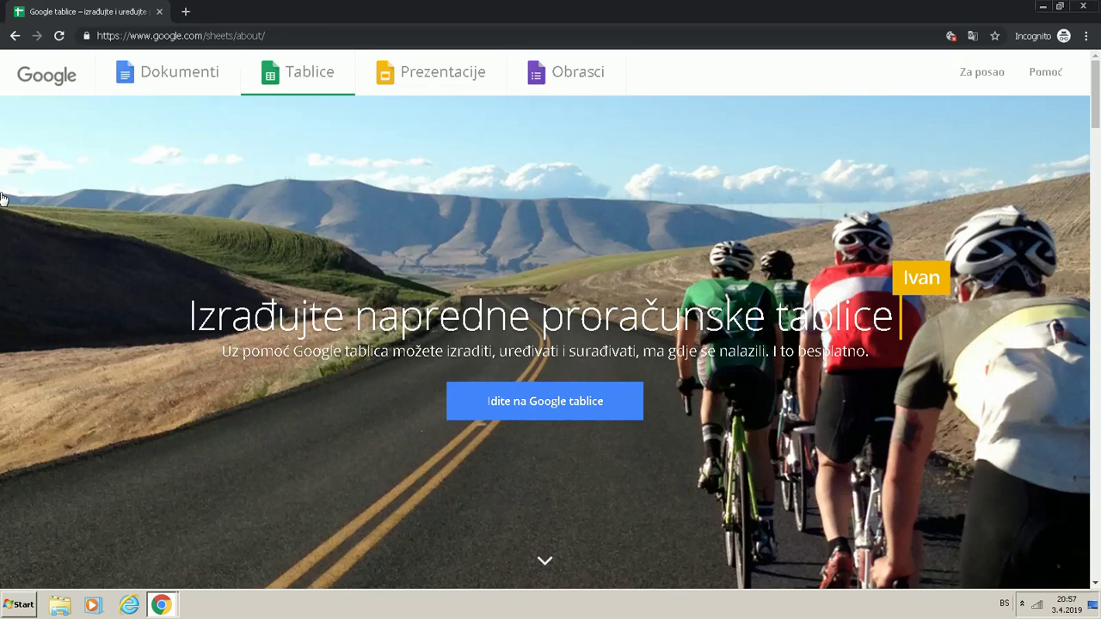
Sign in to Google Sheets with the account's e-mail address and password, and open the FW 2- spreadsheet.
{"action": "left_click", "coordinate": [530, 402]}
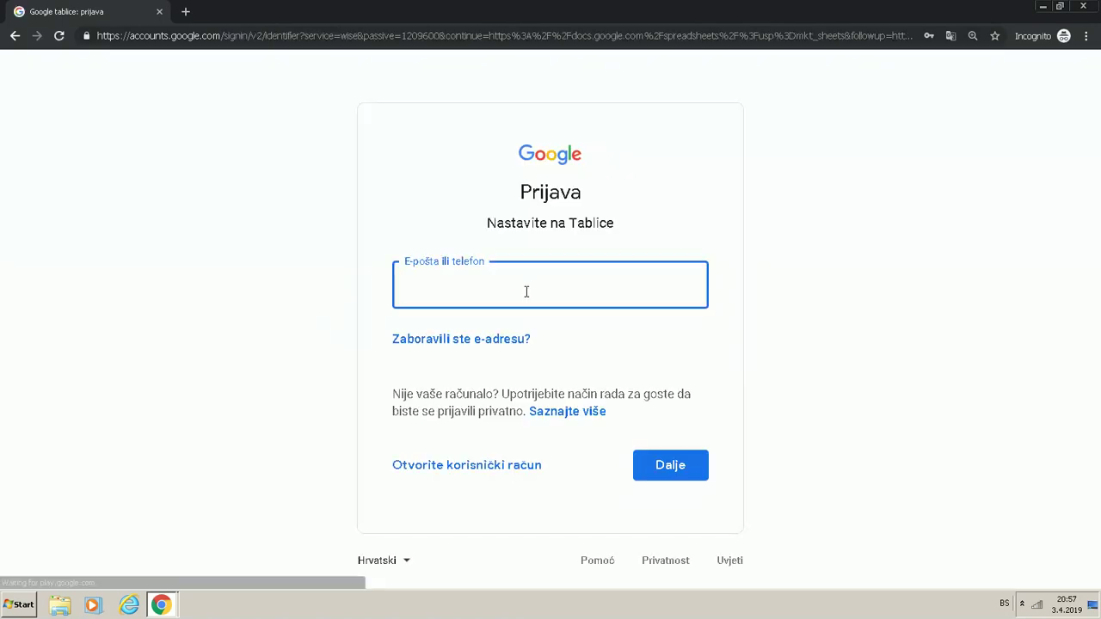
{"action": "type", "text": "ar"}
{"action": "left_click", "coordinate": [456, 326]}
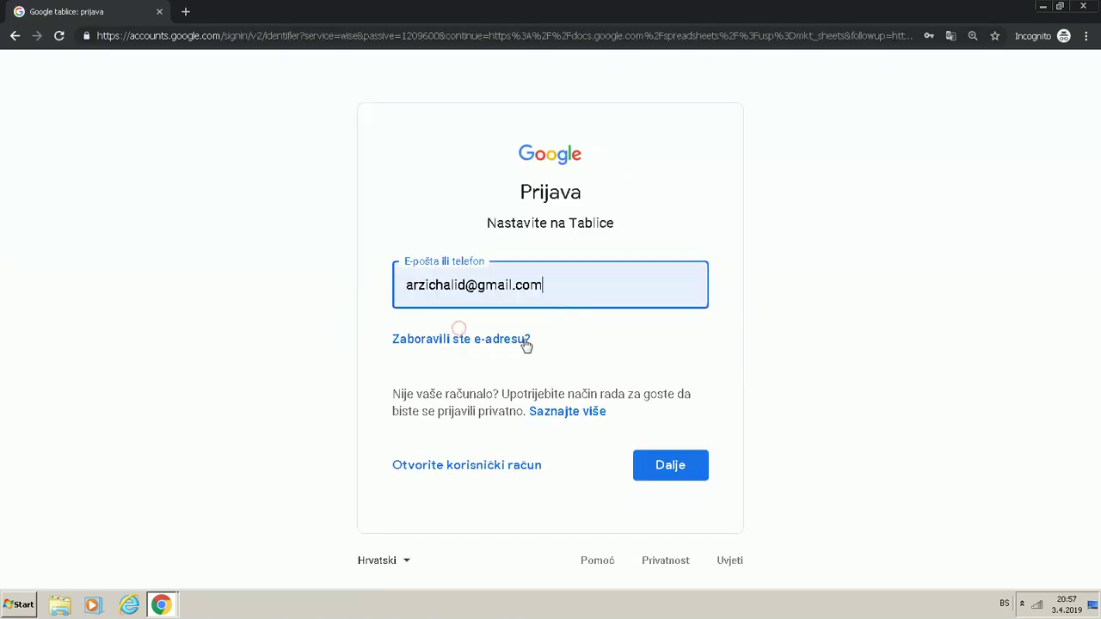
{"action": "key", "text": "Return"}
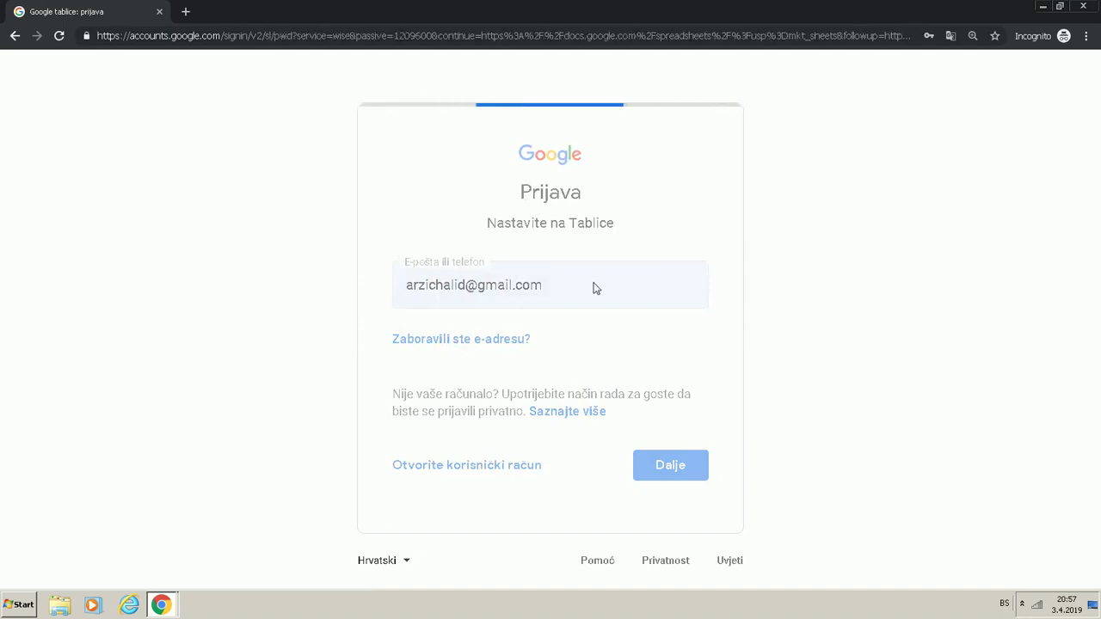
{"action": "key", "text": "Return"}
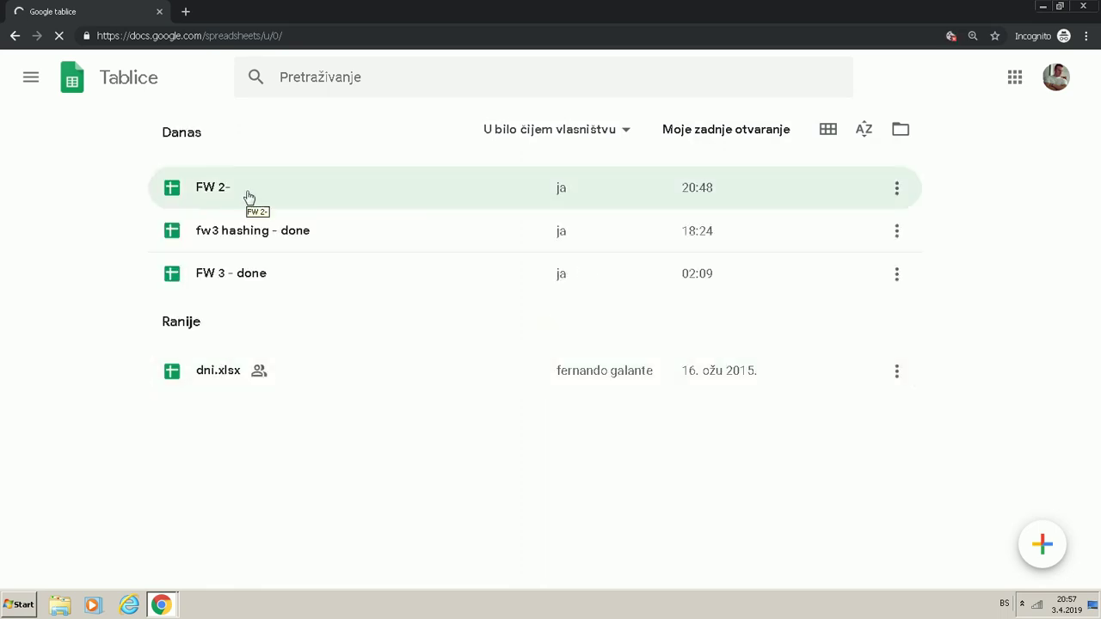
{"action": "left_click", "coordinate": [248, 195]}
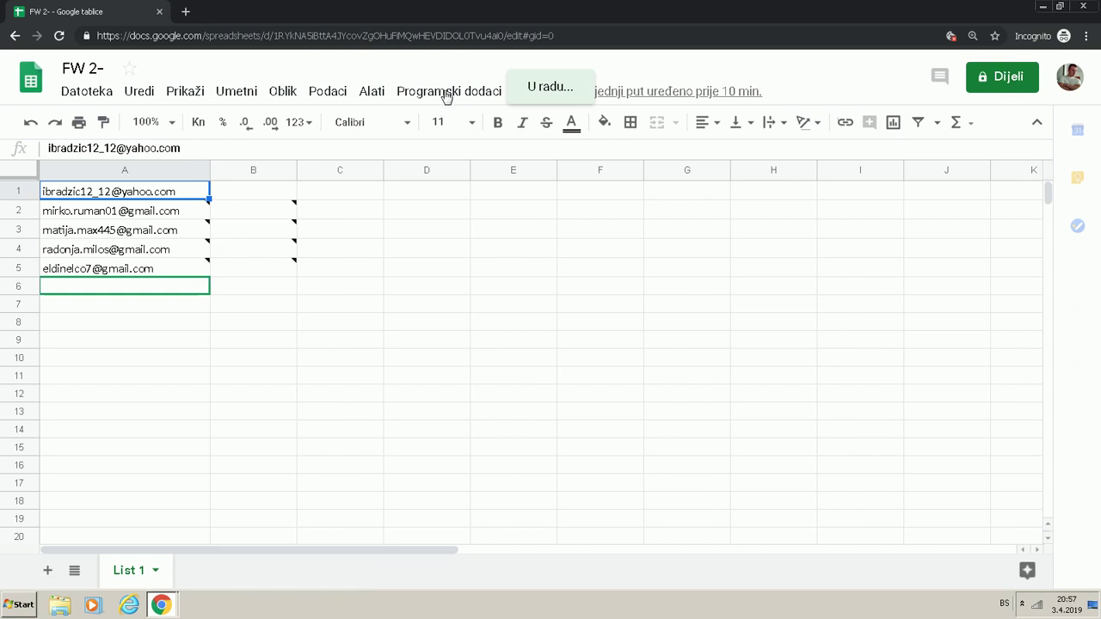
{"action": "left_click", "coordinate": [236, 294]}
{"action": "left_click", "coordinate": [166, 293]}
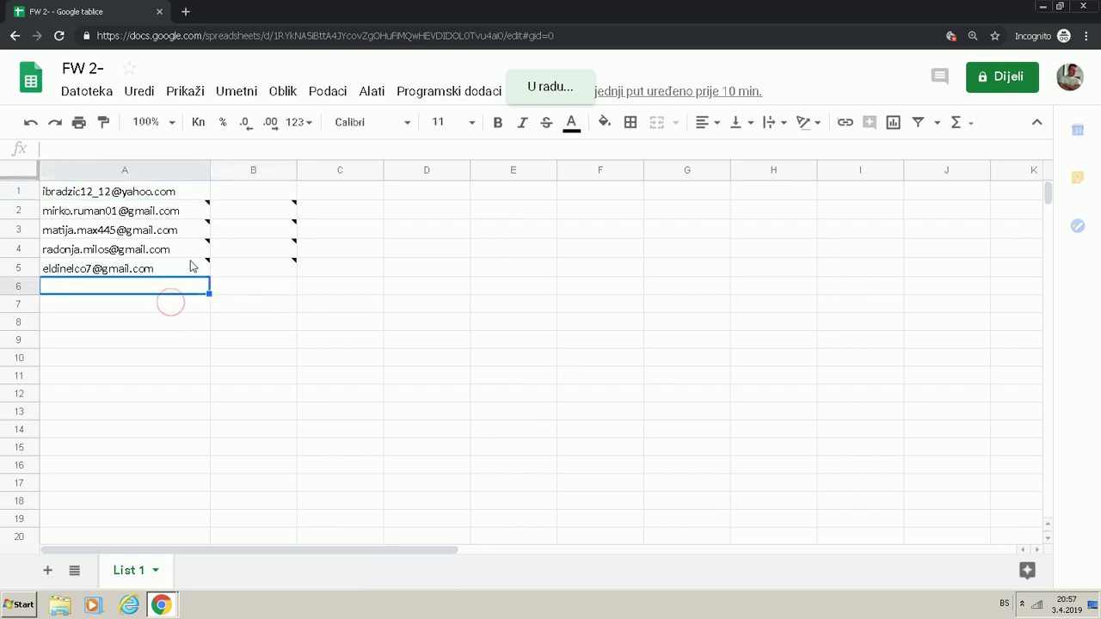
{"action": "key", "text": "Down"}
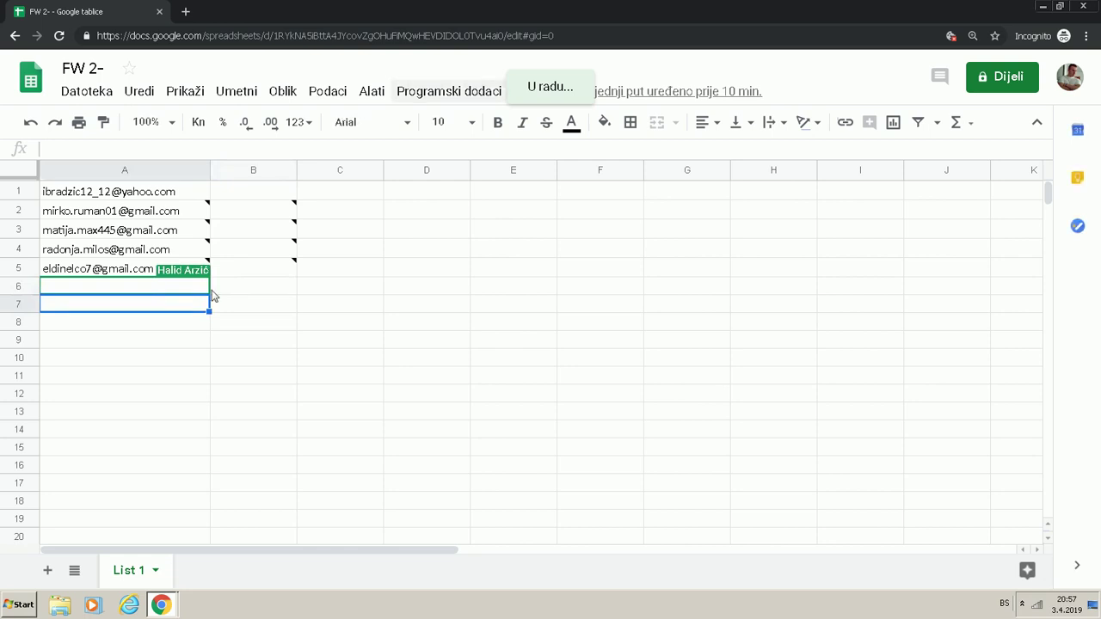
{"action": "left_click", "coordinate": [164, 324]}
{"action": "left_click", "coordinate": [243, 281]}
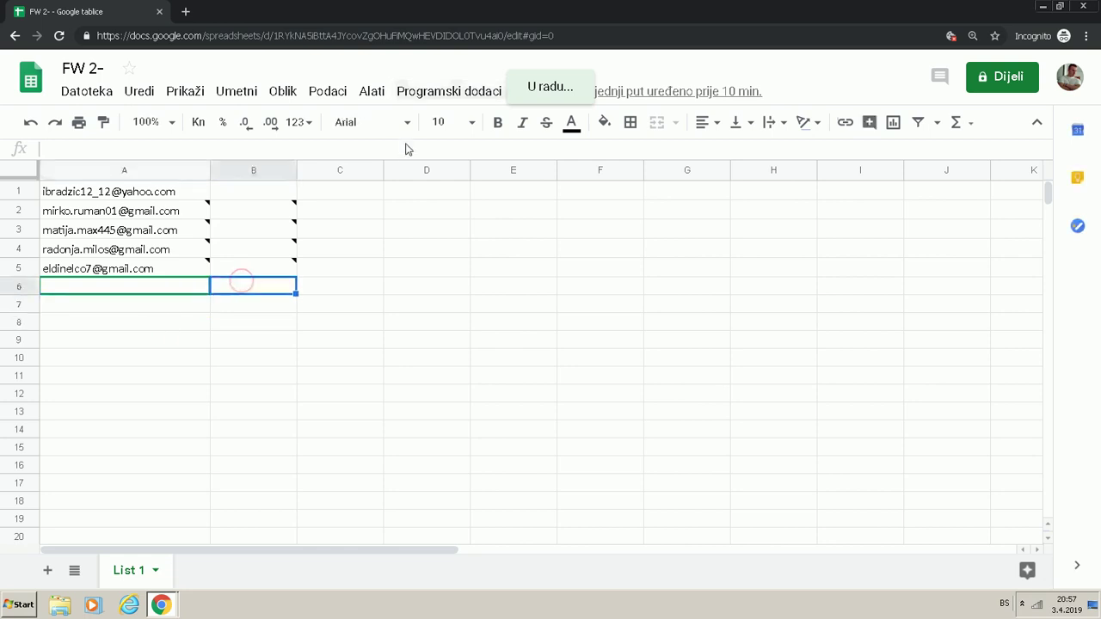
{"action": "left_click", "coordinate": [453, 92]}
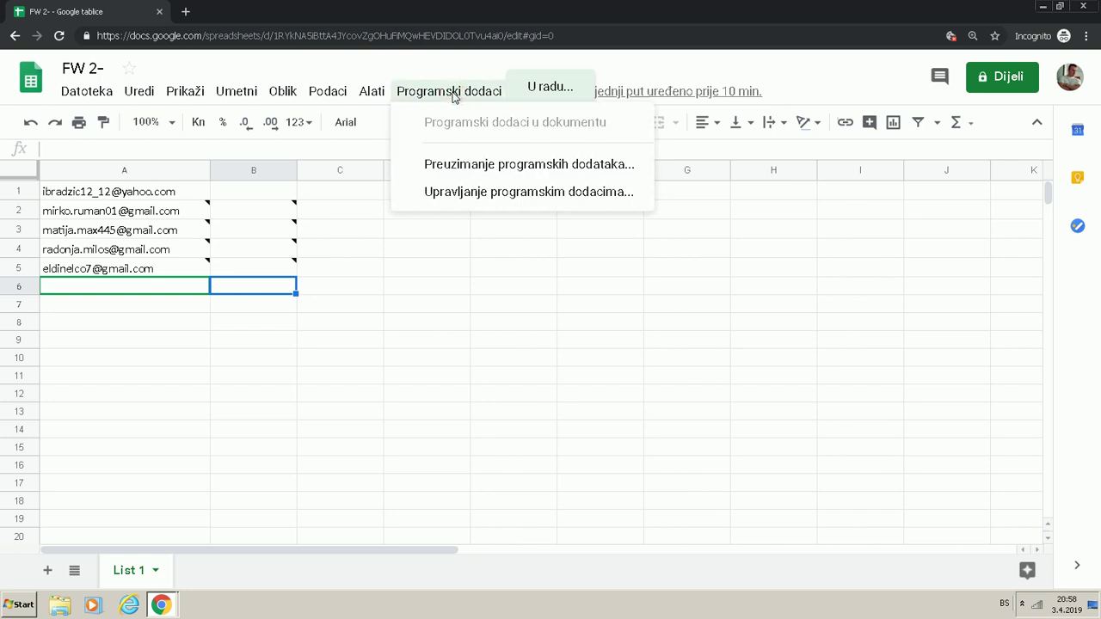
{"action": "left_click", "coordinate": [345, 324]}
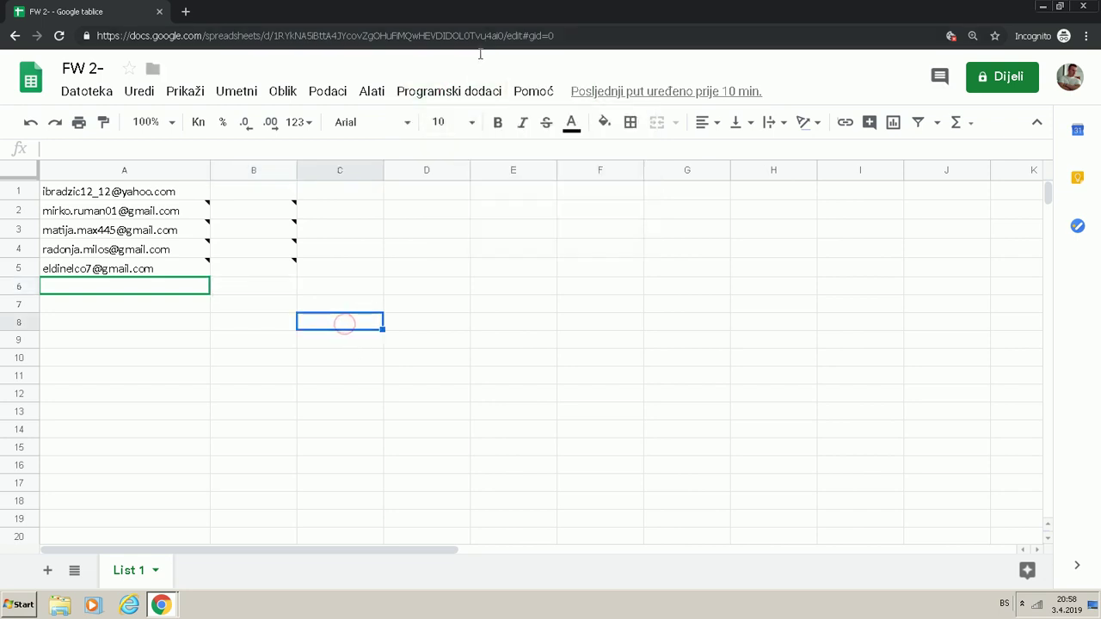
Start a mail merge for the FW 2- list with Yet Another Mail Merge and continue past the plan offers.
{"action": "left_click", "coordinate": [456, 91]}
{"action": "mouse_move", "coordinate": [571, 178]}
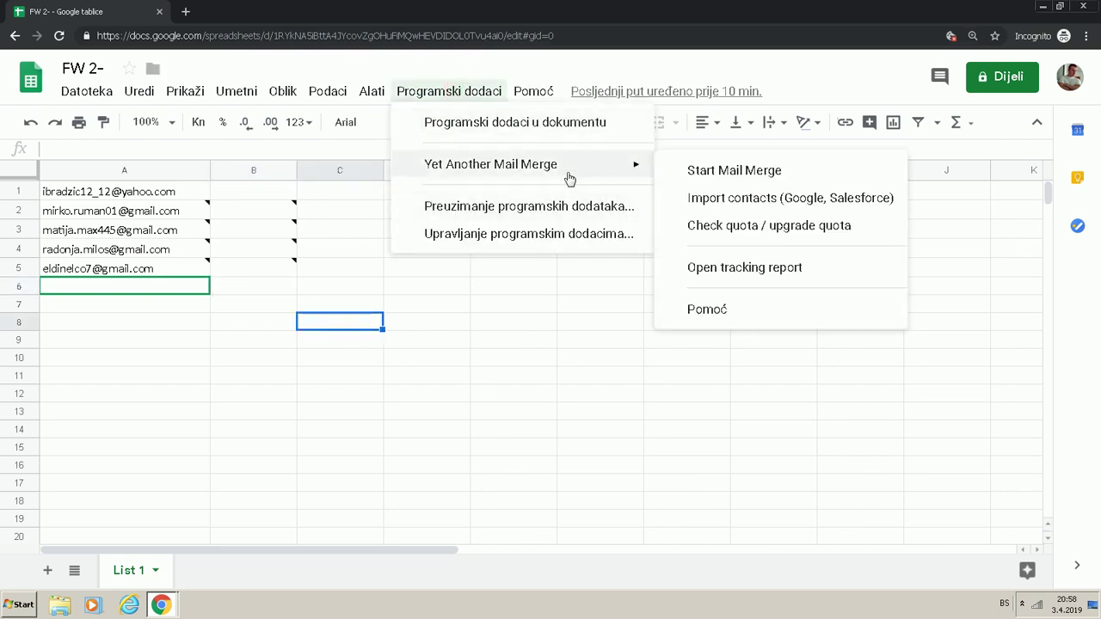
{"action": "left_click", "coordinate": [699, 173]}
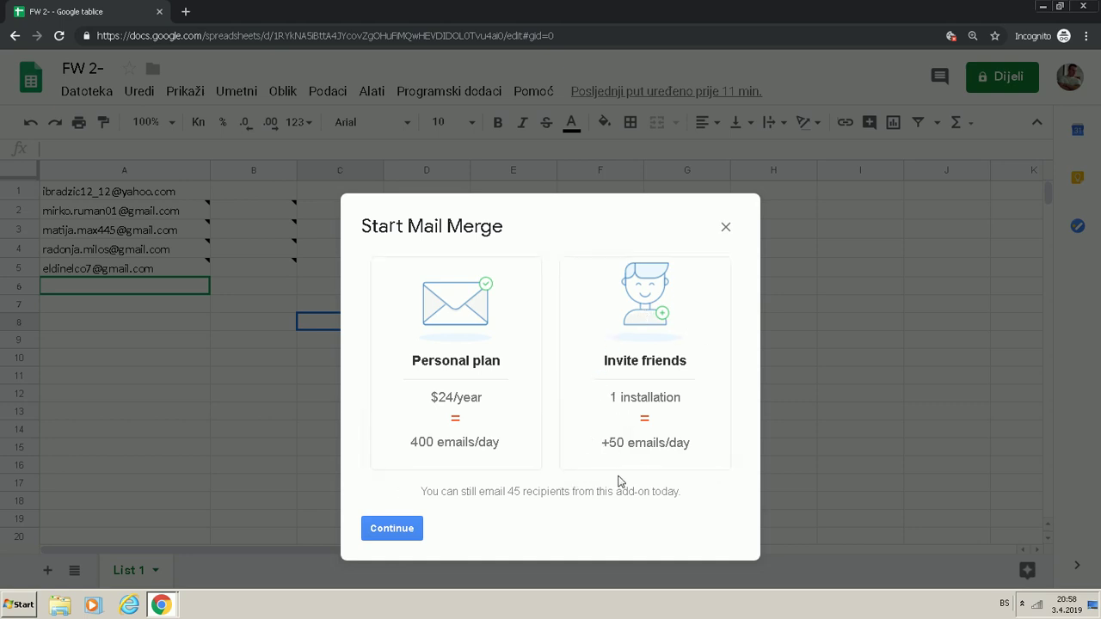
{"action": "left_click", "coordinate": [391, 528]}
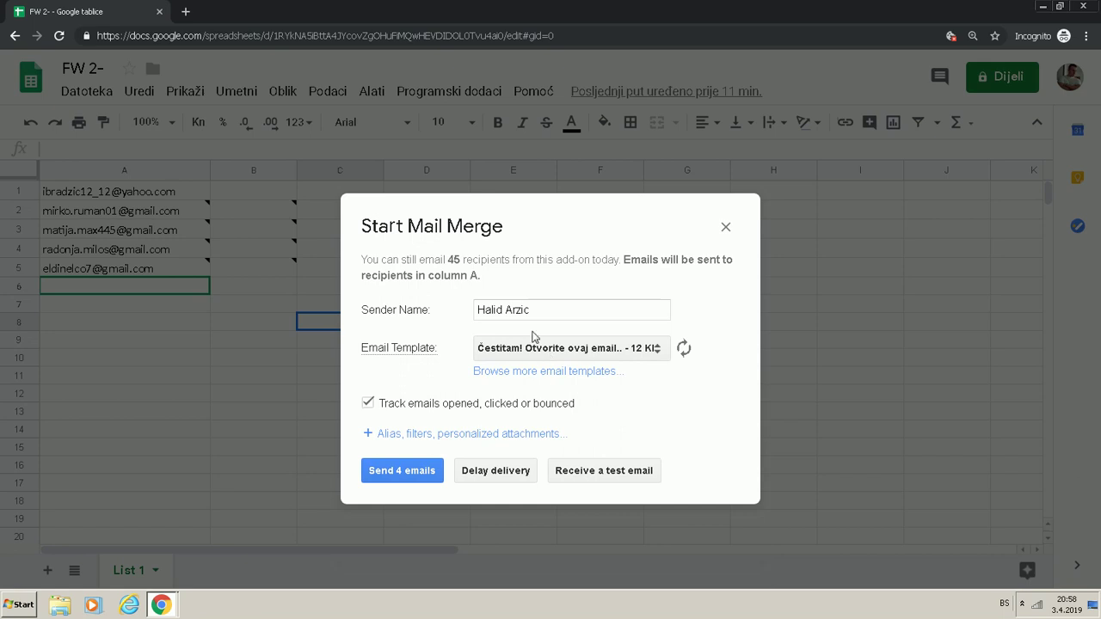
Choose the draft "Veoma lako do zarade na internetu.." as the email template, keep email tracking on, and send the merge to the recipients.
{"action": "left_click_drag", "start_coordinate": [536, 315], "coordinate": [467, 319]}
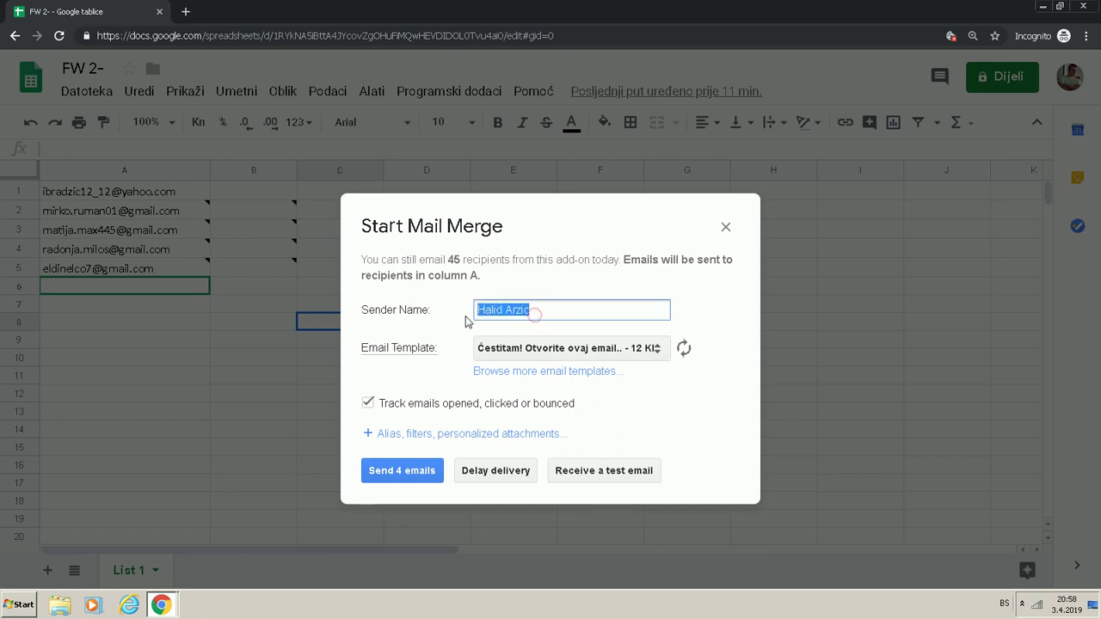
{"action": "left_click", "coordinate": [611, 315]}
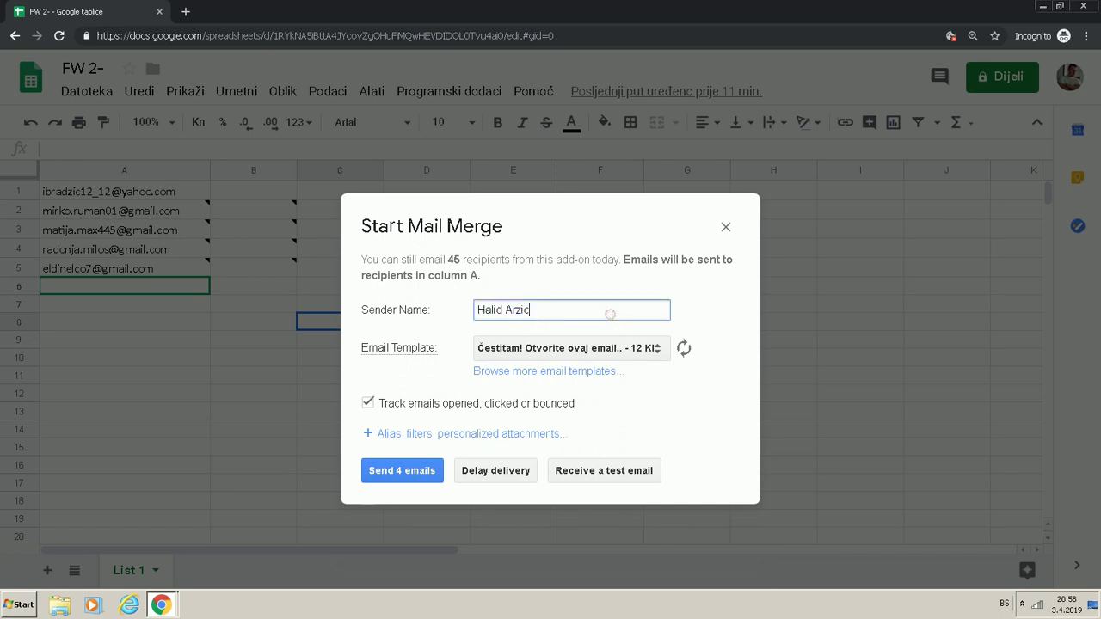
{"action": "left_click", "coordinate": [519, 354]}
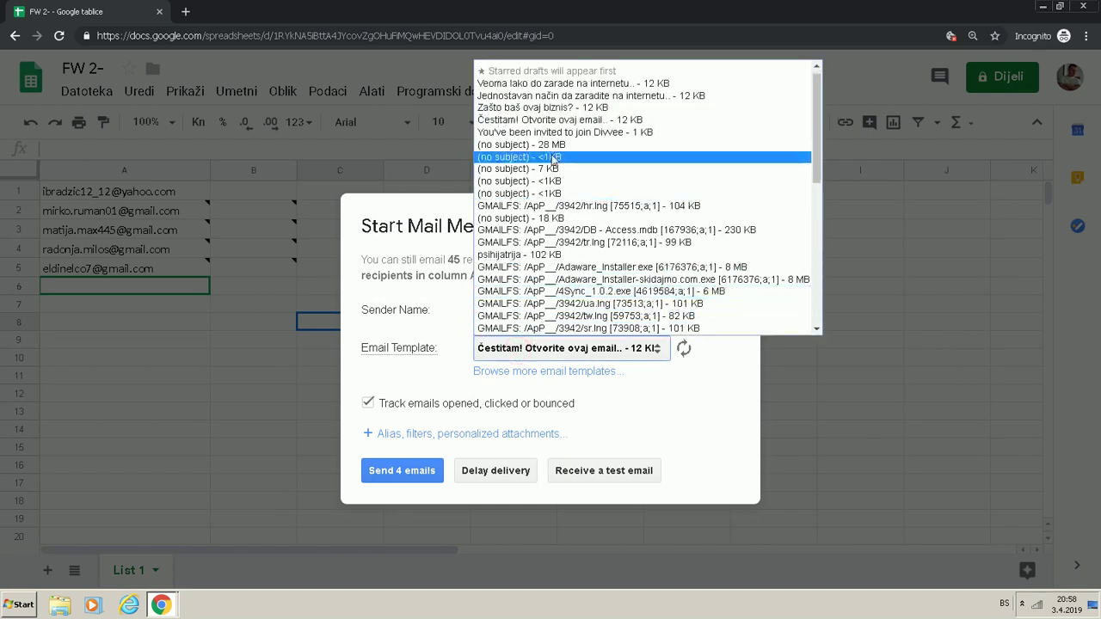
{"action": "left_click", "coordinate": [550, 87]}
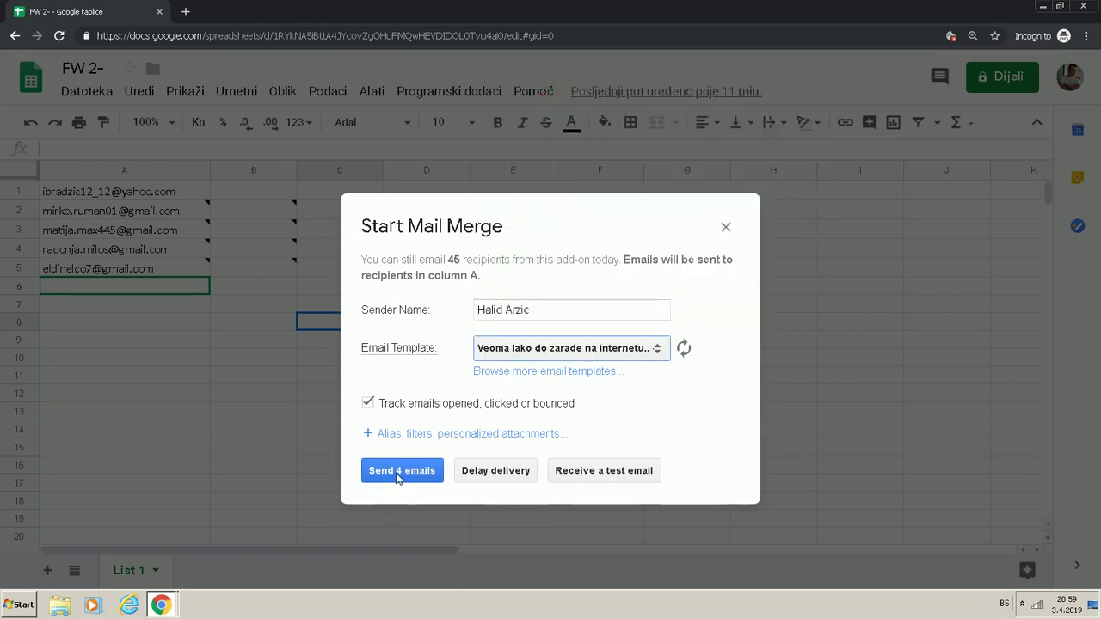
{"action": "left_click", "coordinate": [367, 402]}
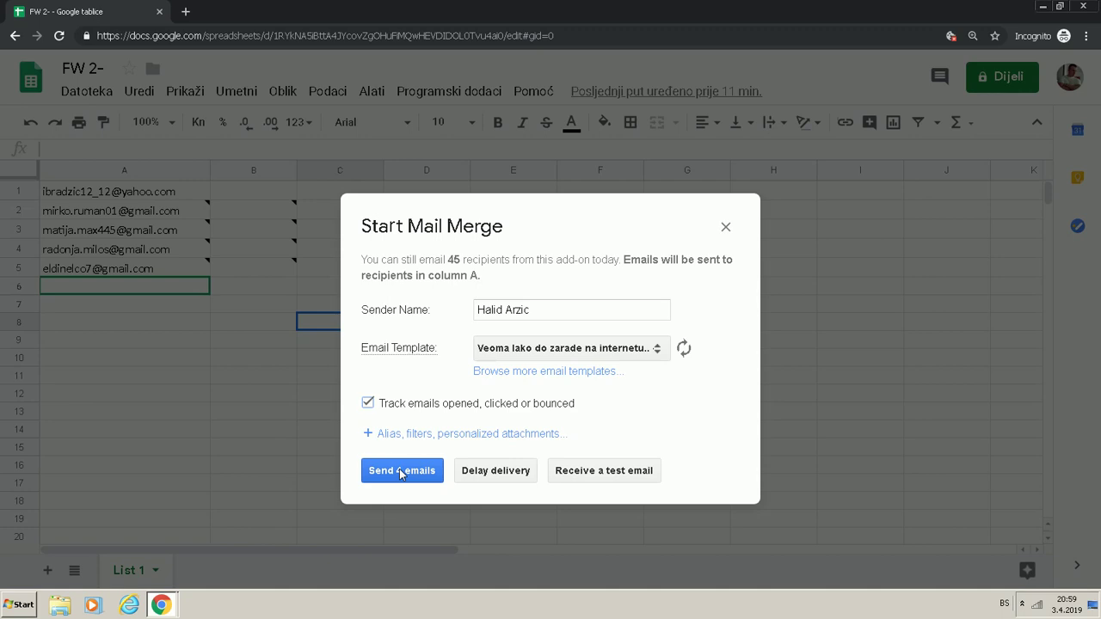
{"action": "left_click", "coordinate": [401, 471]}
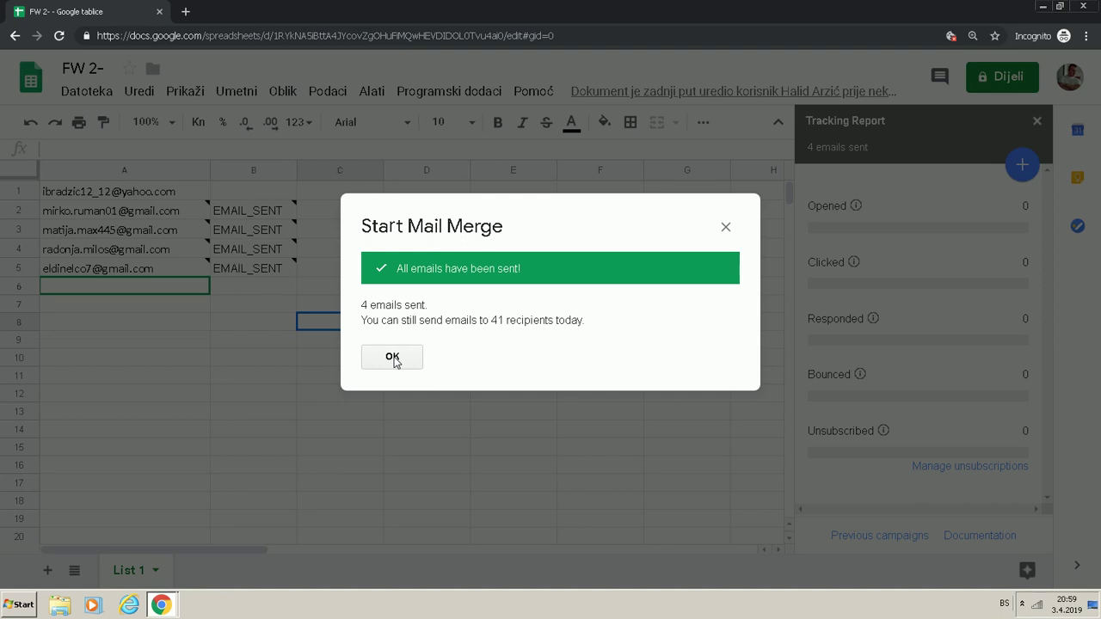
{"action": "left_click", "coordinate": [394, 360]}
Check the note on the EMAIL_SENT status in cell B2, and close the incognito FW 2- spreadsheet.
{"action": "left_click", "coordinate": [284, 302]}
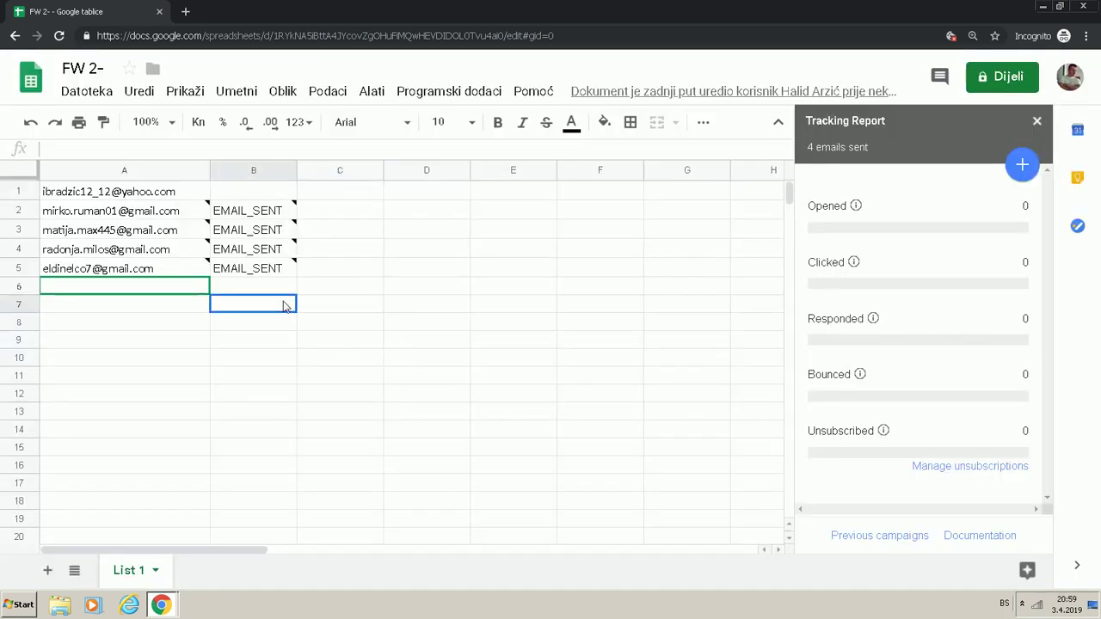
{"action": "left_click", "coordinate": [275, 212]}
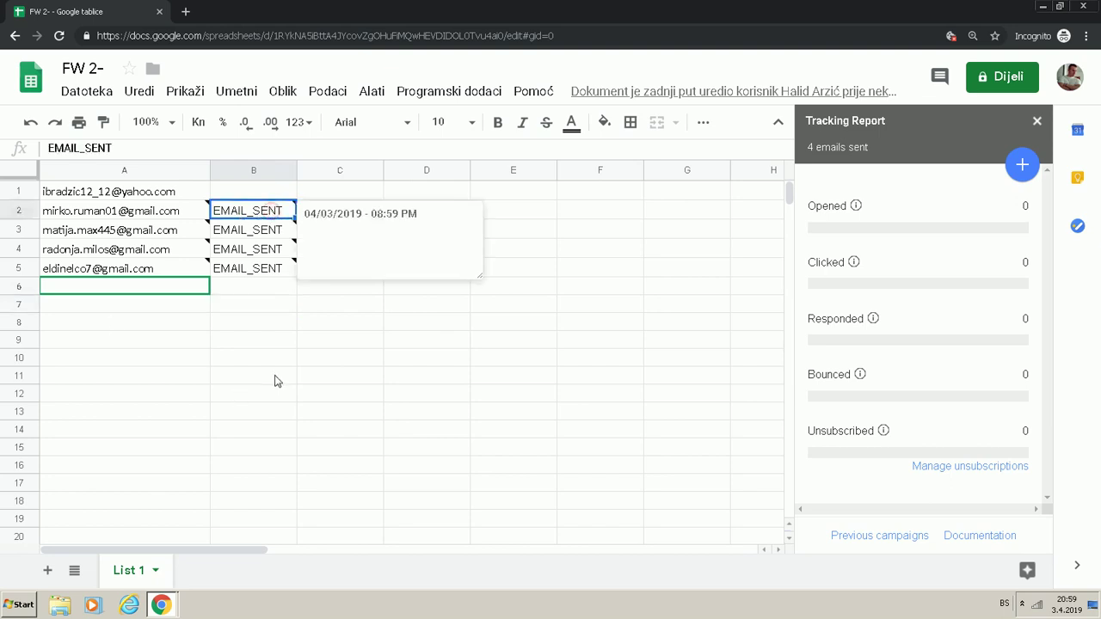
{"action": "left_click", "coordinate": [585, 364]}
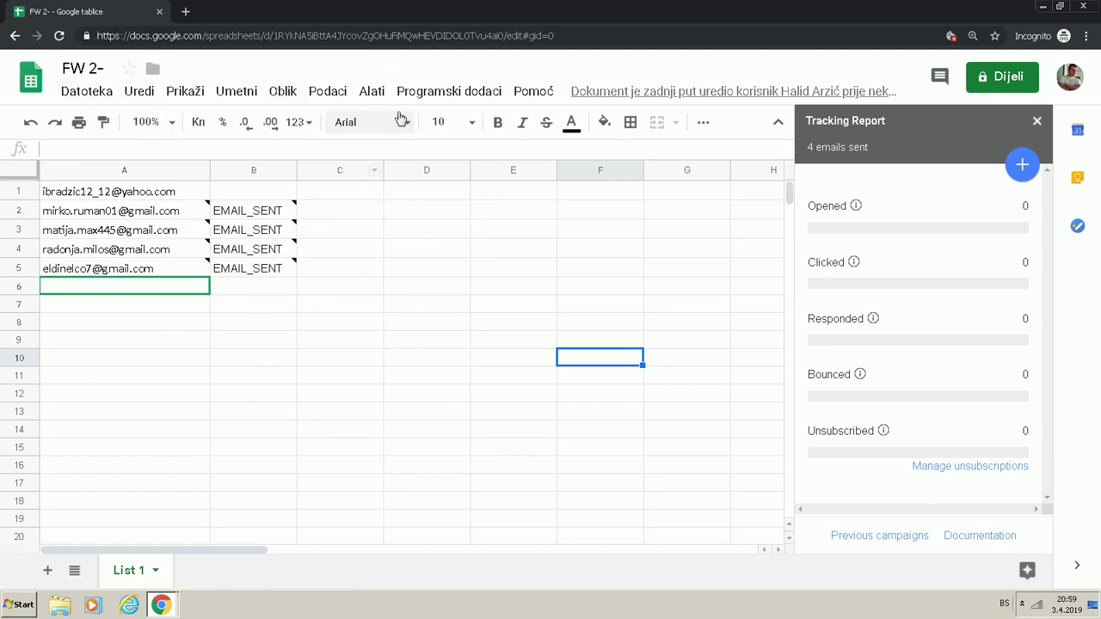
{"action": "left_click", "coordinate": [423, 95]}
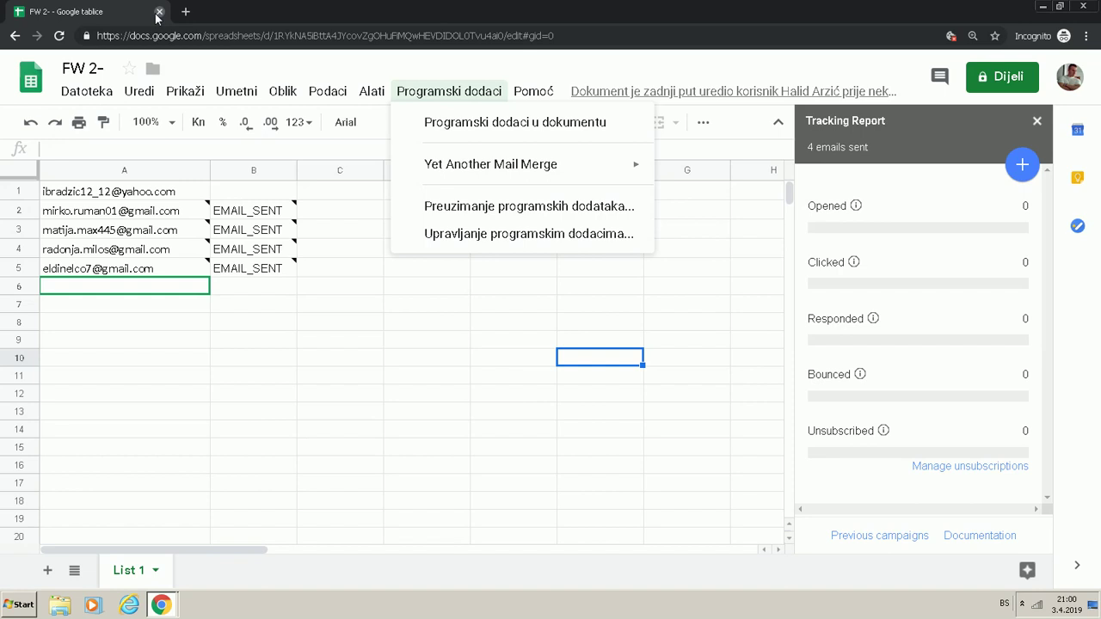
{"action": "left_click", "coordinate": [159, 12]}
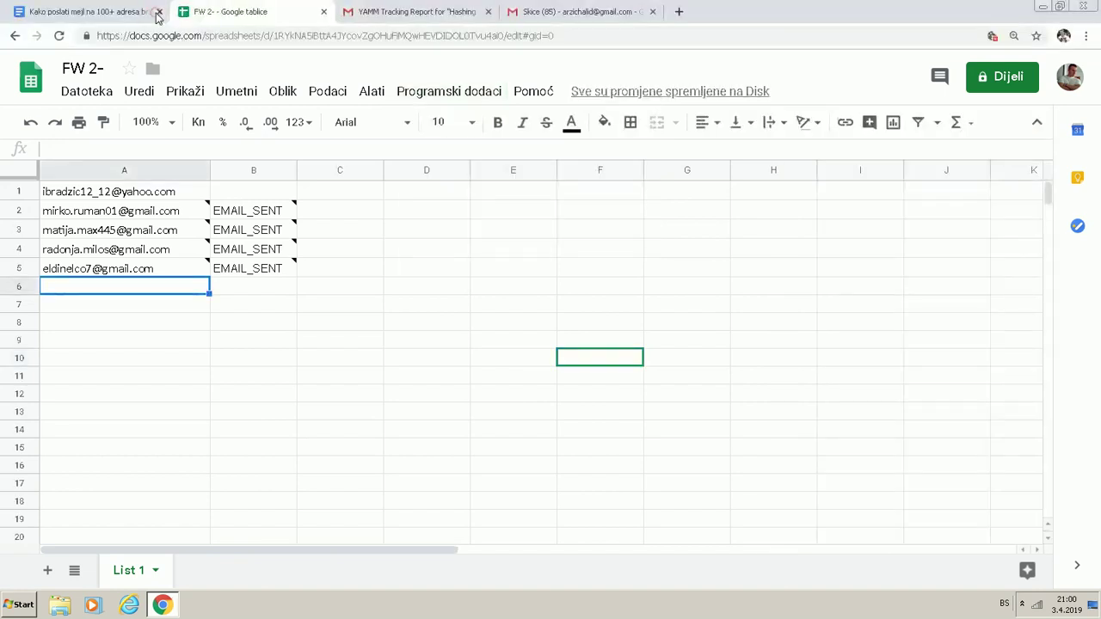
Review the benefits and requirements in the how-to document and the campaign rates in the YAMM tracking report in Gmail.
{"action": "left_click", "coordinate": [73, 11]}
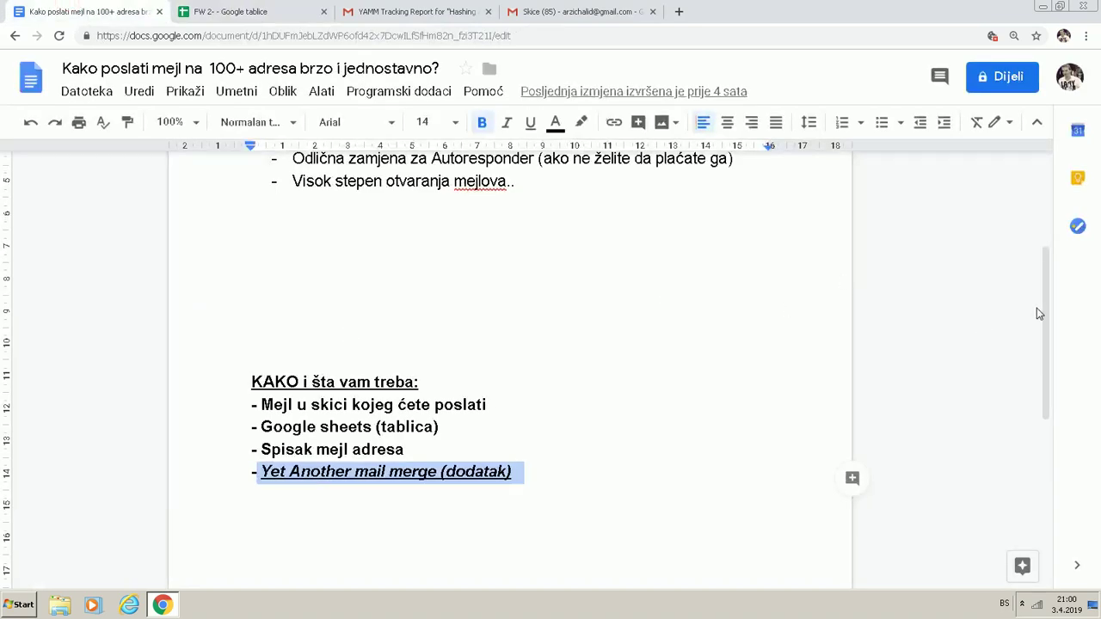
{"action": "left_click_drag", "start_coordinate": [1050, 344], "coordinate": [1034, 301]}
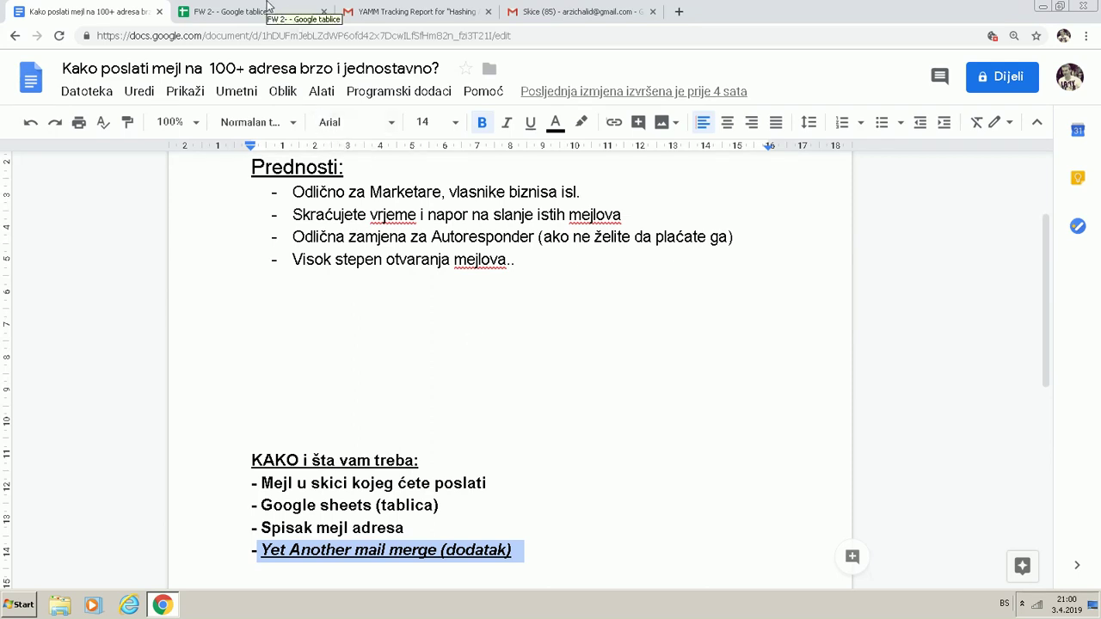
{"action": "left_click", "coordinate": [395, 11]}
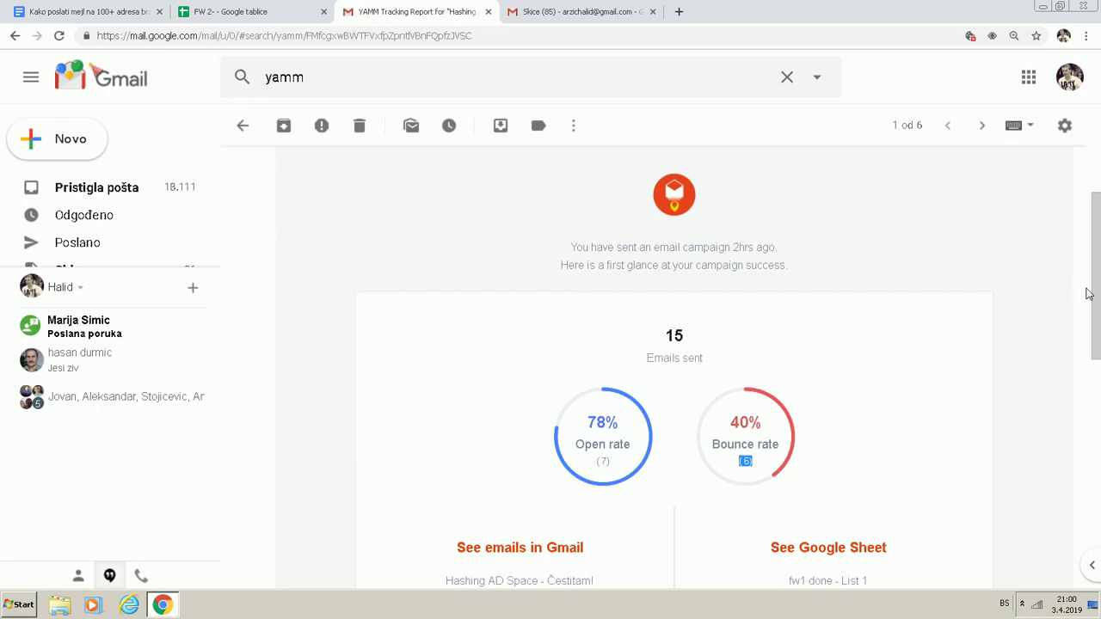
{"action": "scroll", "coordinate": [1098, 294], "scroll_direction": "down", "scroll_amount": 1}
{"action": "scroll", "coordinate": [1098, 295], "scroll_direction": "up", "scroll_amount": 2}
{"action": "left_click", "coordinate": [129, 11]}
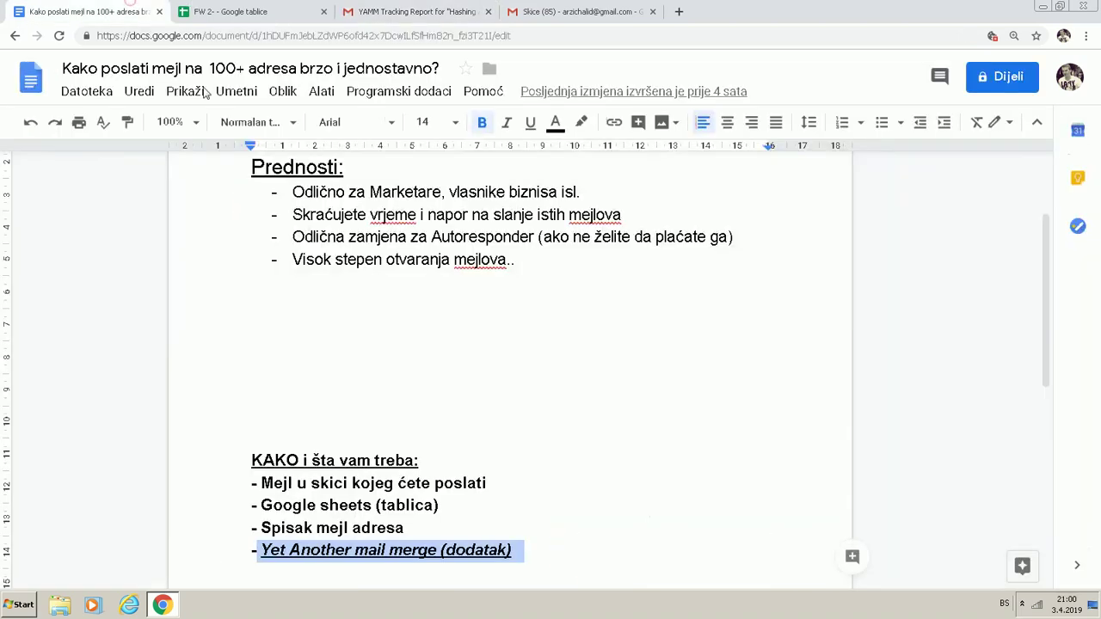
{"action": "left_click", "coordinate": [267, 7]}
{"action": "left_click", "coordinate": [405, 11]}
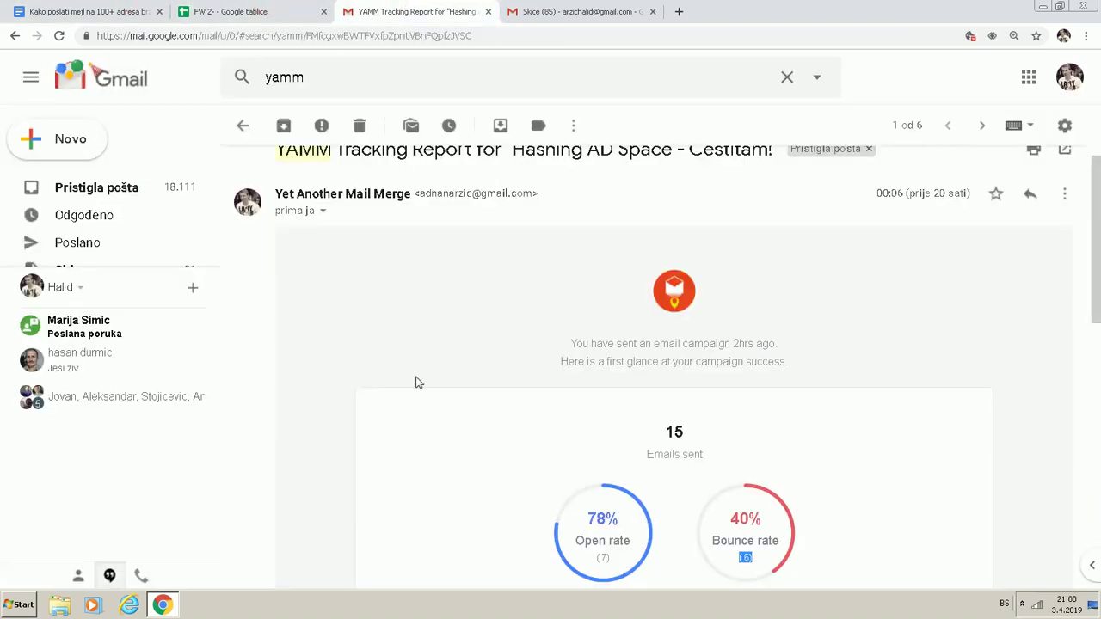